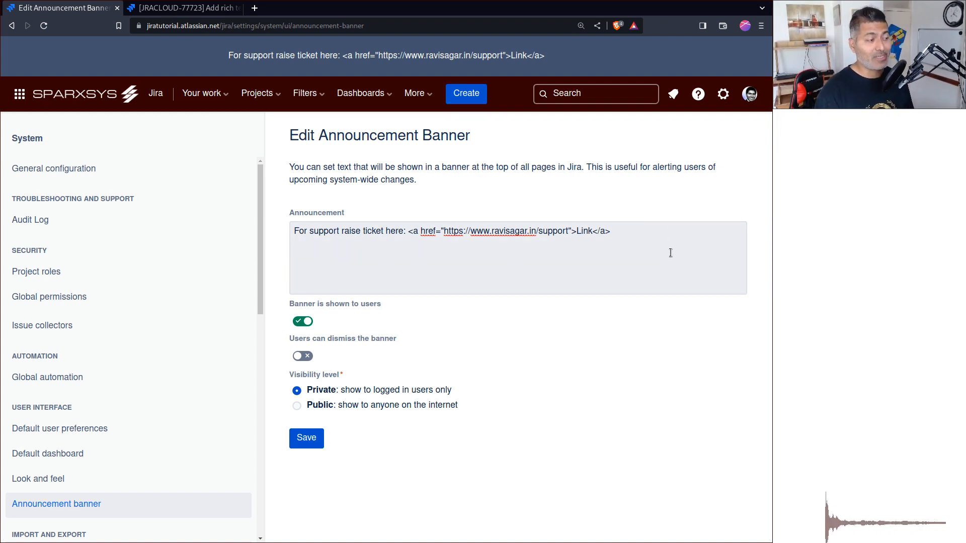
# Step: Change the link text in the announcement's HTML anchor to "Support" and save the banner
pyautogui.click(658, 235)
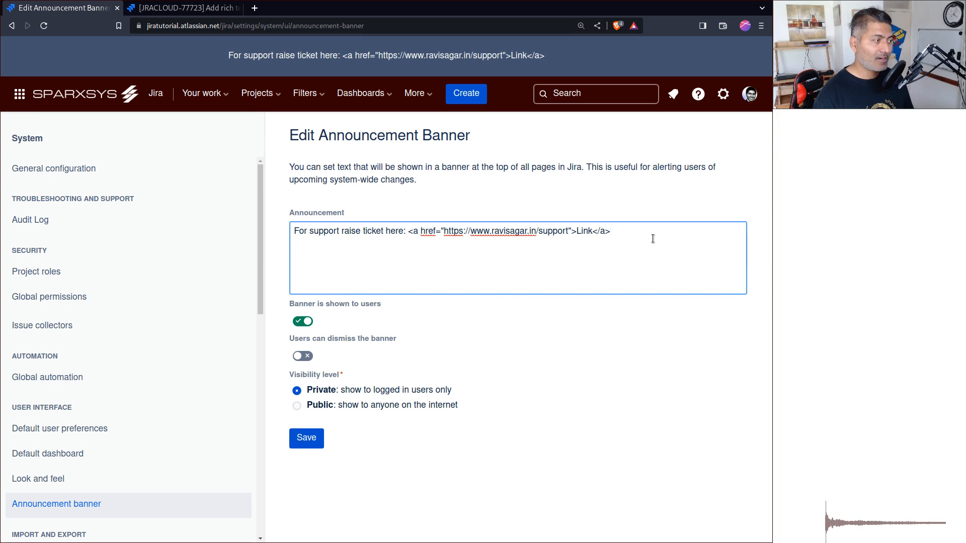
pyautogui.press('Left')
pyautogui.hotkey('ctrl', 'shift', 'Left')
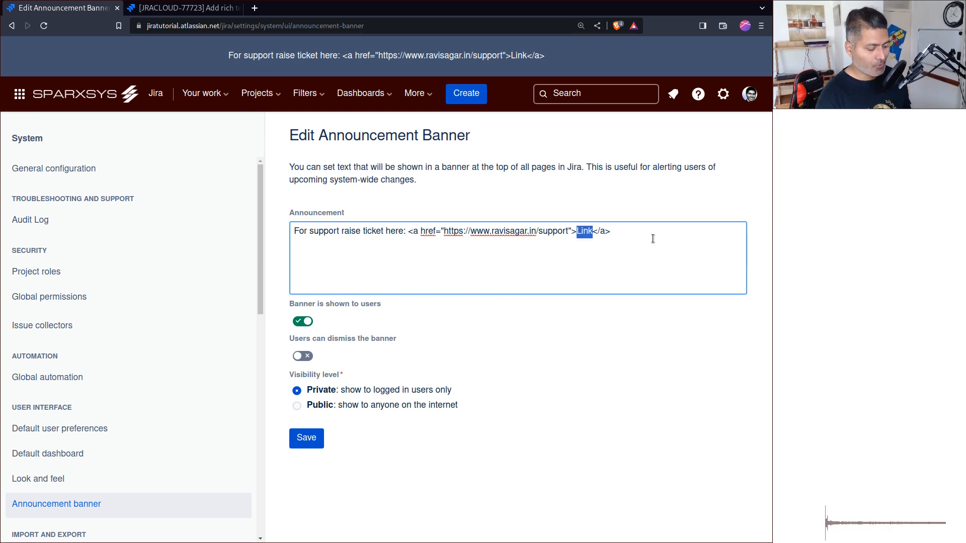
pyautogui.write('Support')
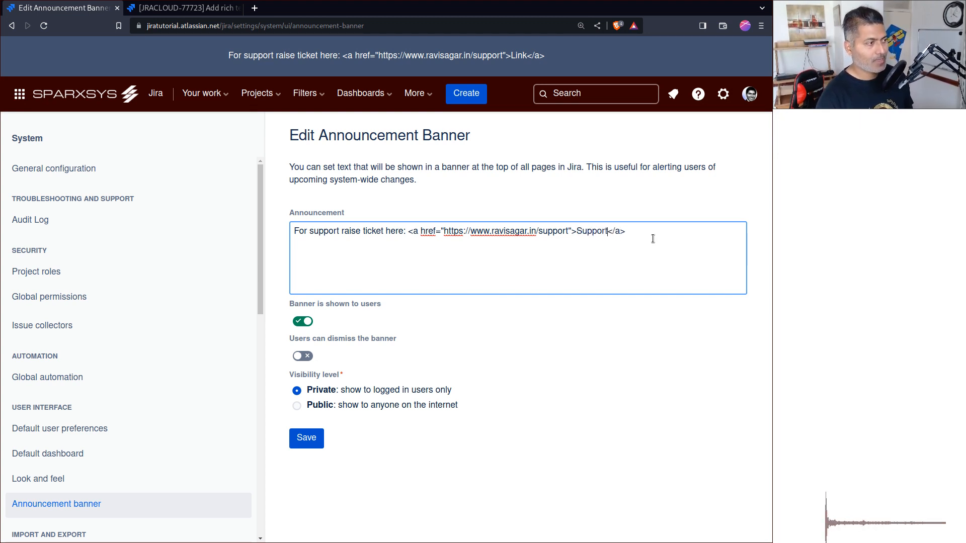
pyautogui.click(306, 438)
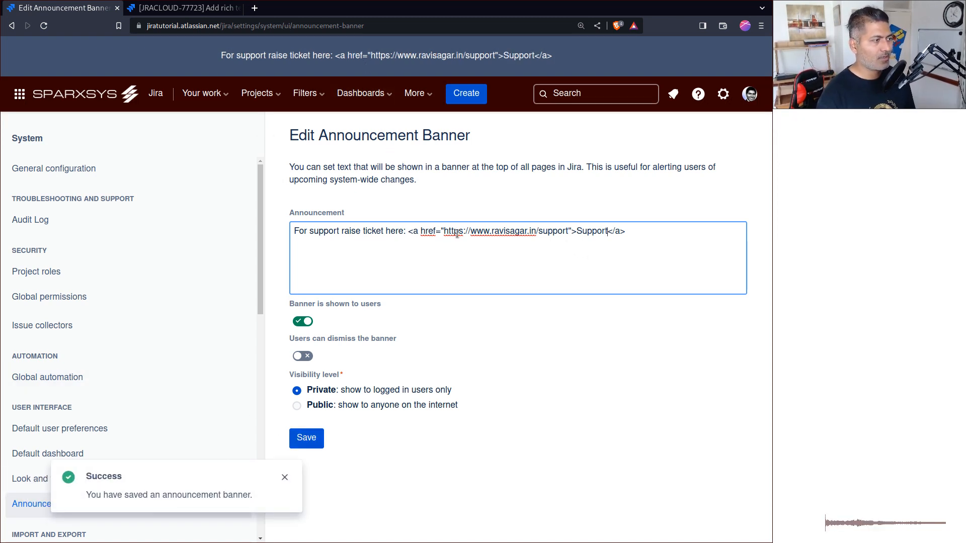
# Step: Strip the HTML anchor markup from the announcement, leaving the plain support URL after "For support raise ticket here:", and save the banner
pyautogui.click(418, 232)
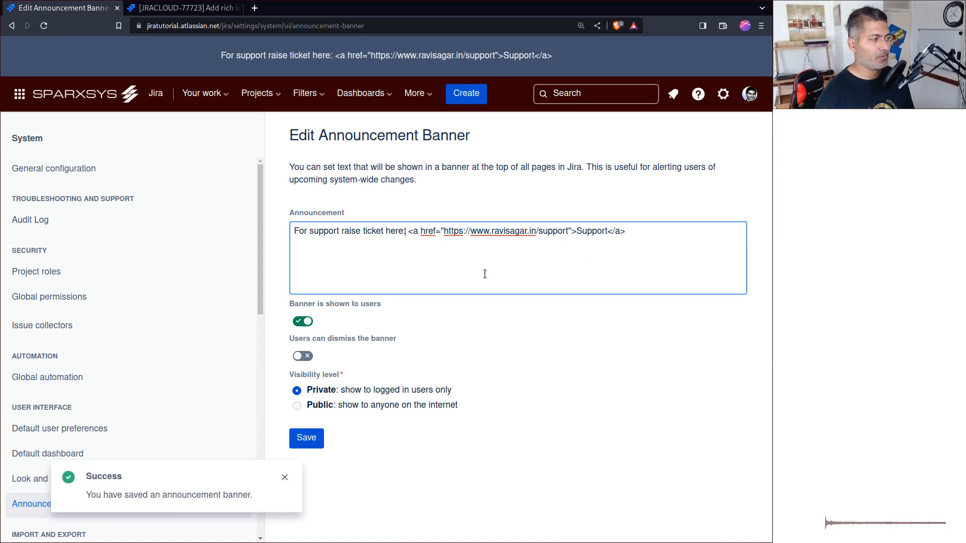
pyautogui.hotkey('shift', 'Right')
pyautogui.hotkey('shift', 'Right')
pyautogui.hotkey('shift', 'Right')
pyautogui.hotkey('shift', 'Right')
pyautogui.hotkey('shift', 'Right')
pyautogui.hotkey('shift', 'Right')
pyautogui.hotkey('shift', 'Right')
pyautogui.hotkey('shift', 'Right')
pyautogui.hotkey('shift', 'Right')
pyautogui.press('BackSpace')
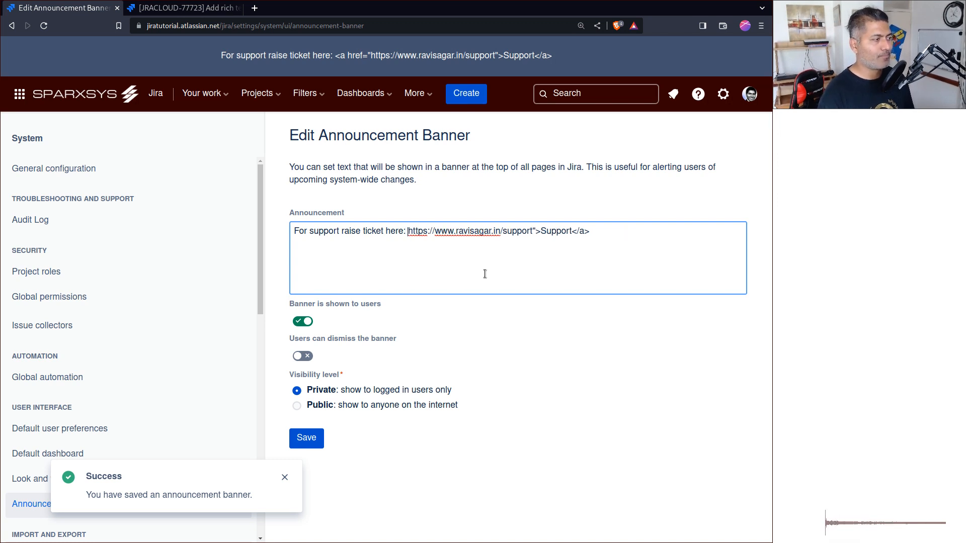
pyautogui.press('BackSpace')
pyautogui.press('BackSpace')
pyautogui.press('BackSpace')
pyautogui.press('BackSpace')
pyautogui.press('BackSpace')
pyautogui.press('BackSpace')
pyautogui.press('BackSpace')
pyautogui.press('BackSpace')
pyautogui.press('BackSpace')
pyautogui.press('BackSpace')
pyautogui.press('BackSpace')
pyautogui.press('BackSpace')
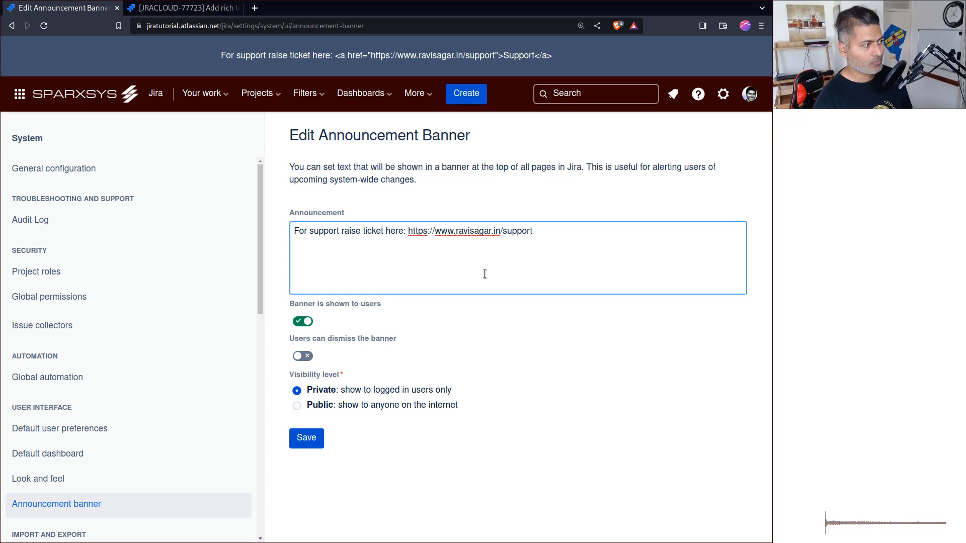
pyautogui.click(297, 445)
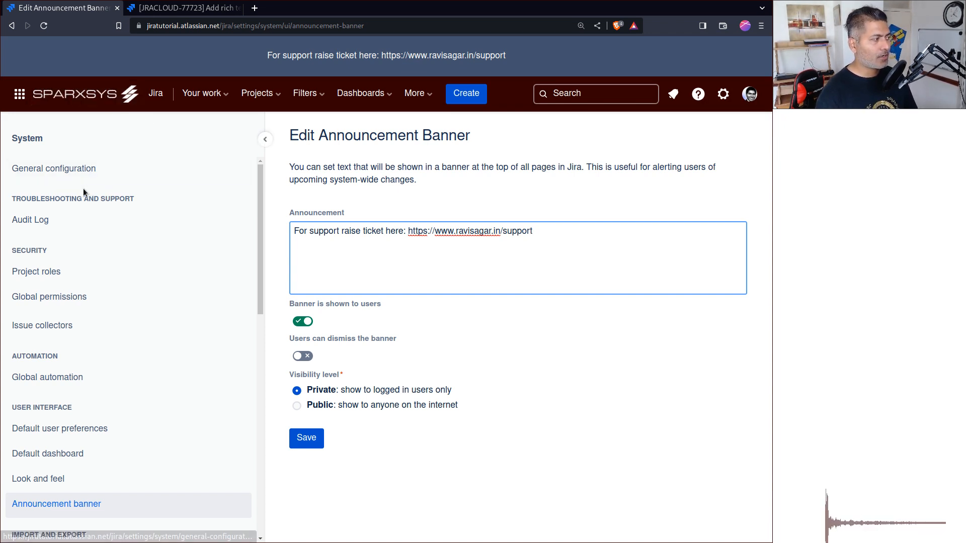
# Step: Open the general configuration settings for editing and examine the wiki markup links in the Introduction text
pyautogui.click(83, 170)
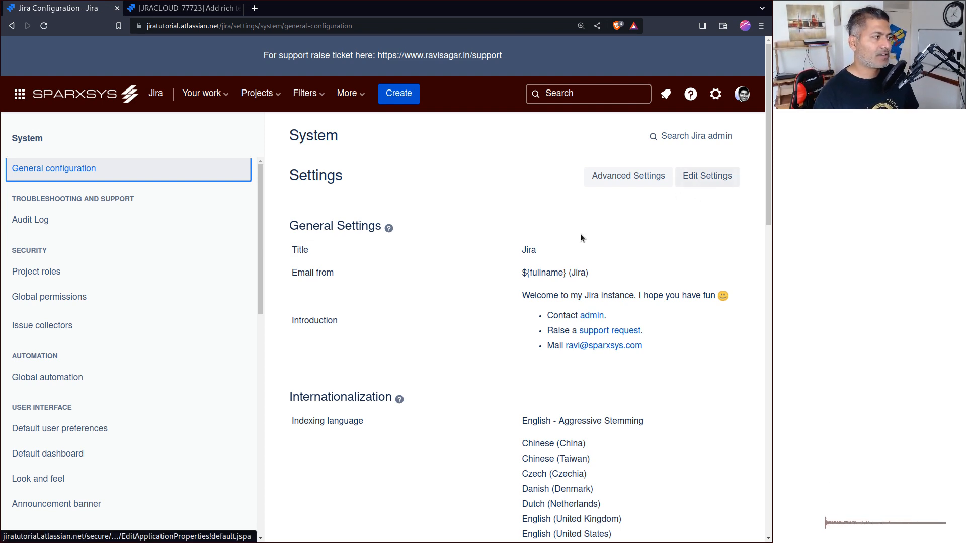
pyautogui.click(314, 321)
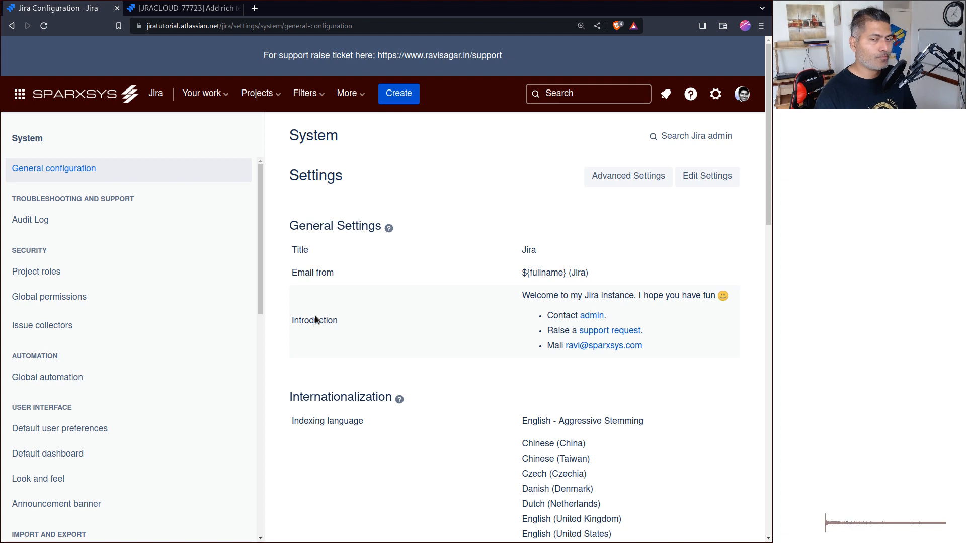
pyautogui.click(690, 177)
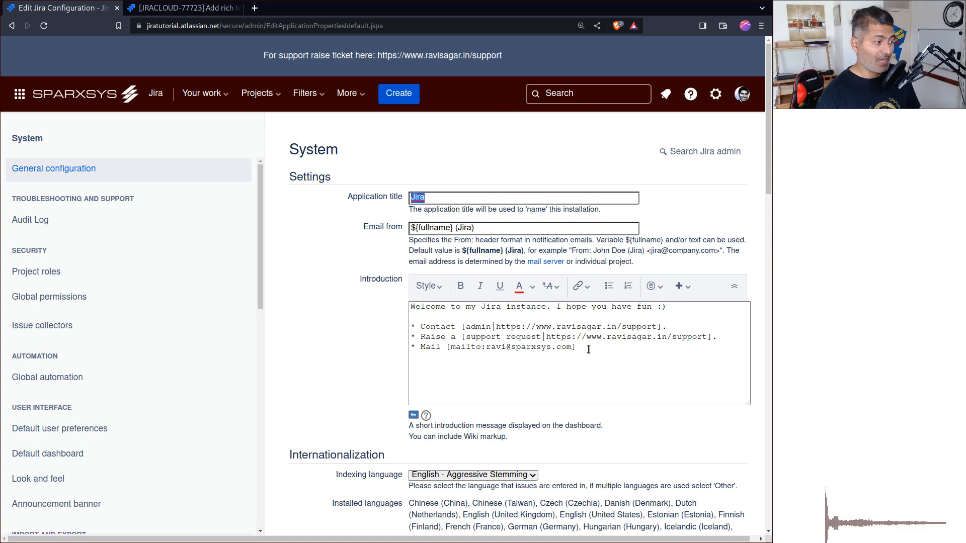
pyautogui.moveTo(588, 349); pyautogui.dragTo(382, 331)
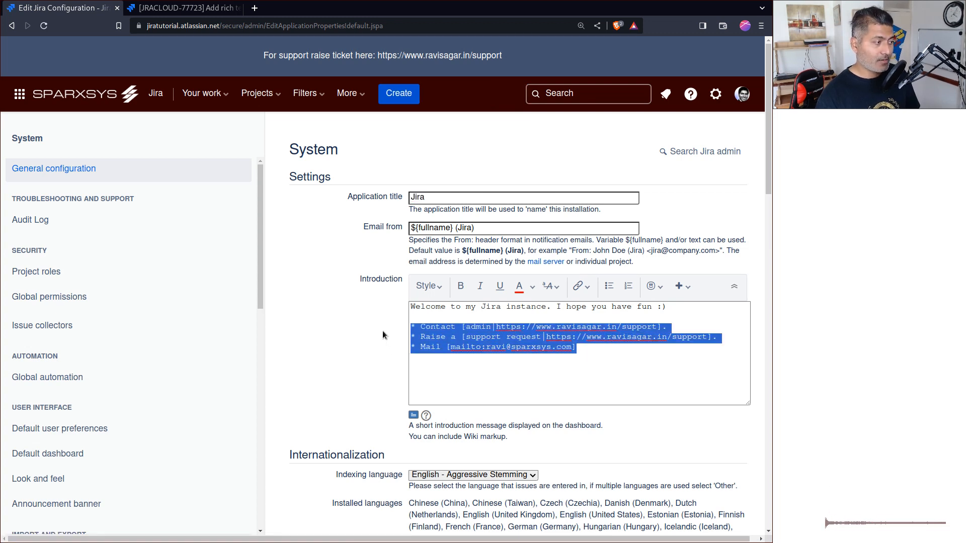
pyautogui.click(324, 340)
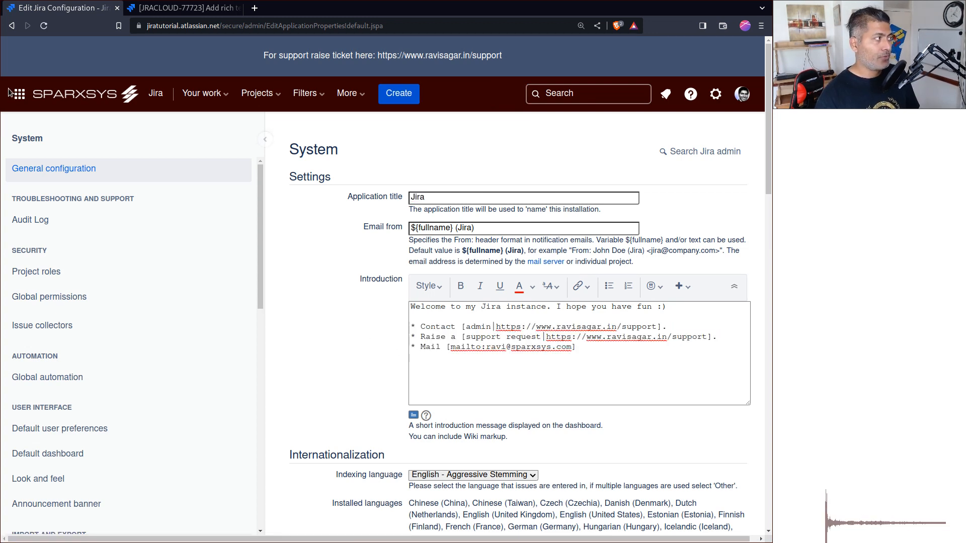
# Step: Open the Default dashboard and examine how the Introduction gadget displays the text and links
pyautogui.click(106, 100)
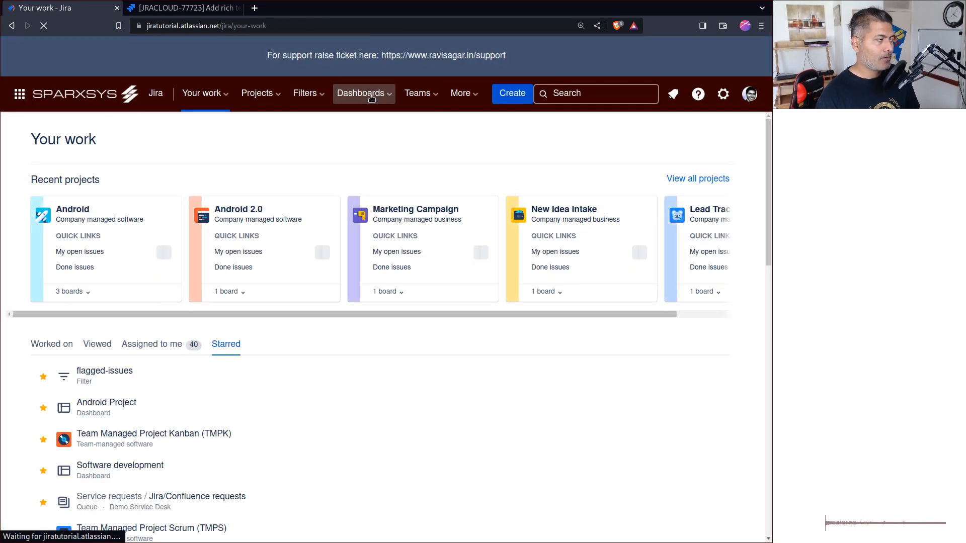
pyautogui.click(361, 93)
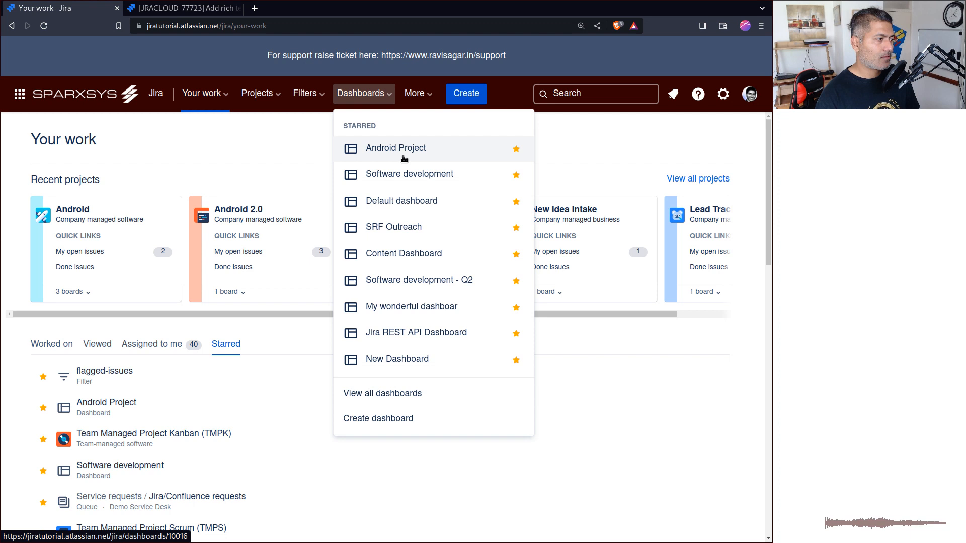
pyautogui.click(388, 199)
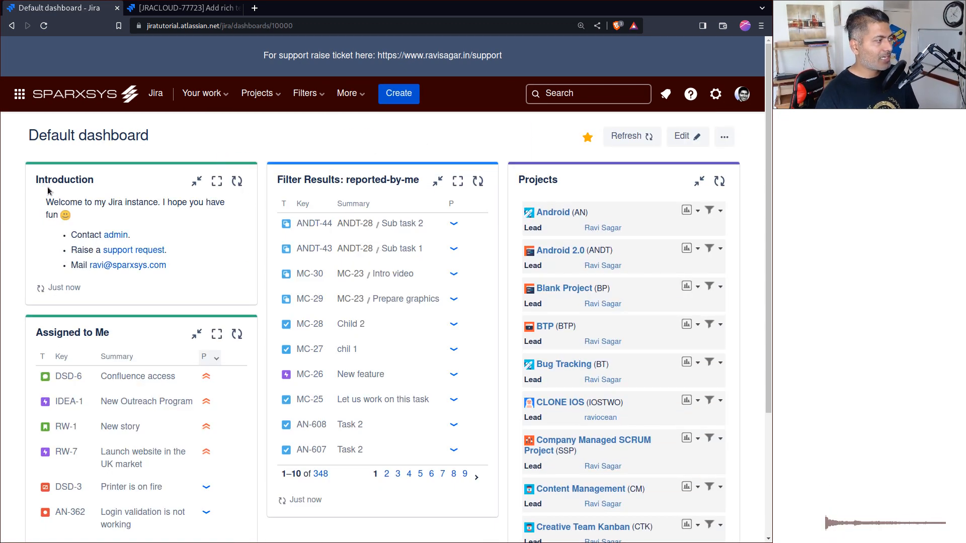
pyautogui.moveTo(95, 291); pyautogui.dragTo(36, 186)
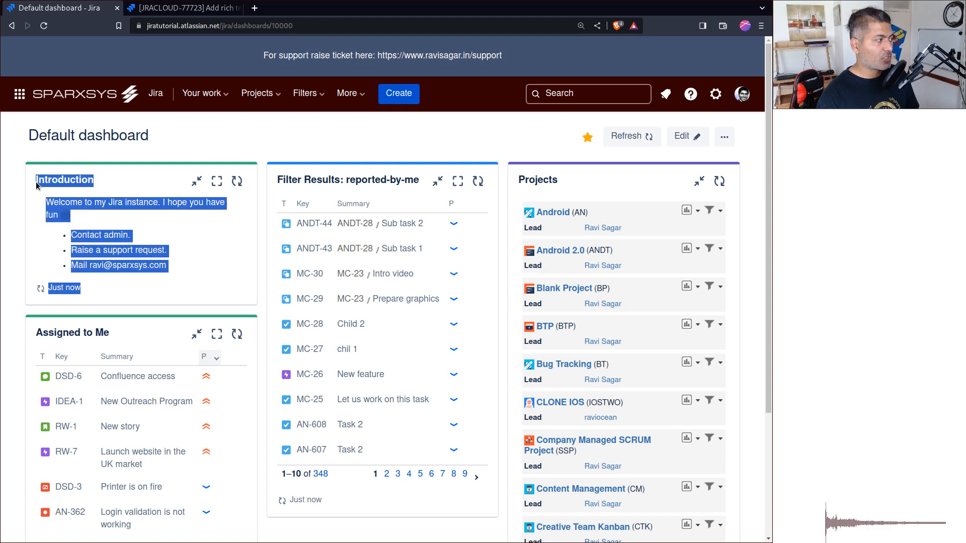
pyautogui.click(151, 209)
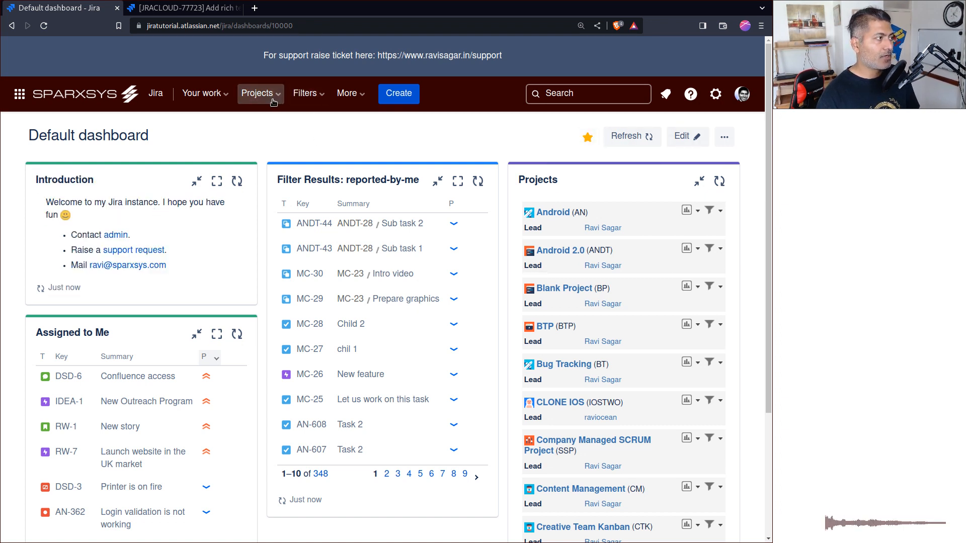
# Step: Open the starred Android Project dashboard
pyautogui.click(257, 93)
pyautogui.click(351, 94)
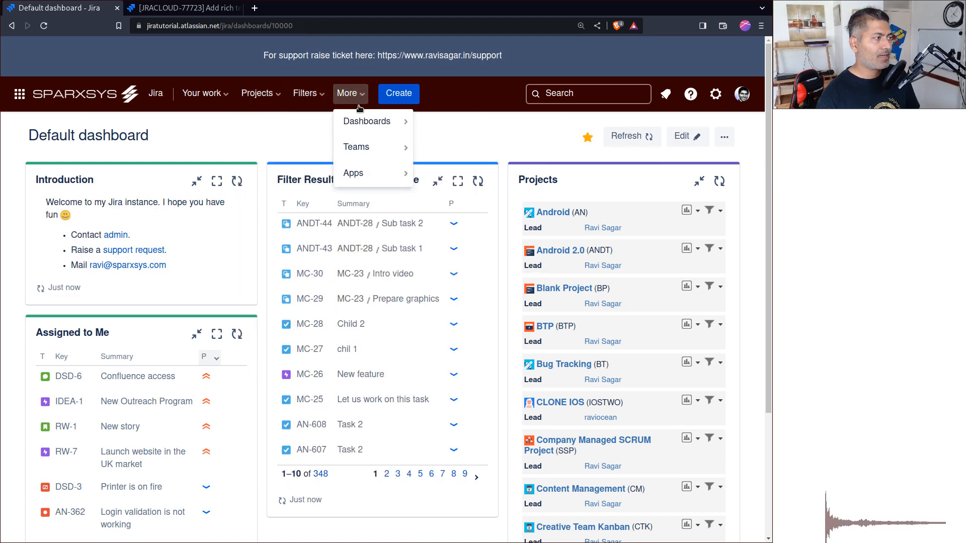
pyautogui.moveTo(369, 125)
pyautogui.click(455, 160)
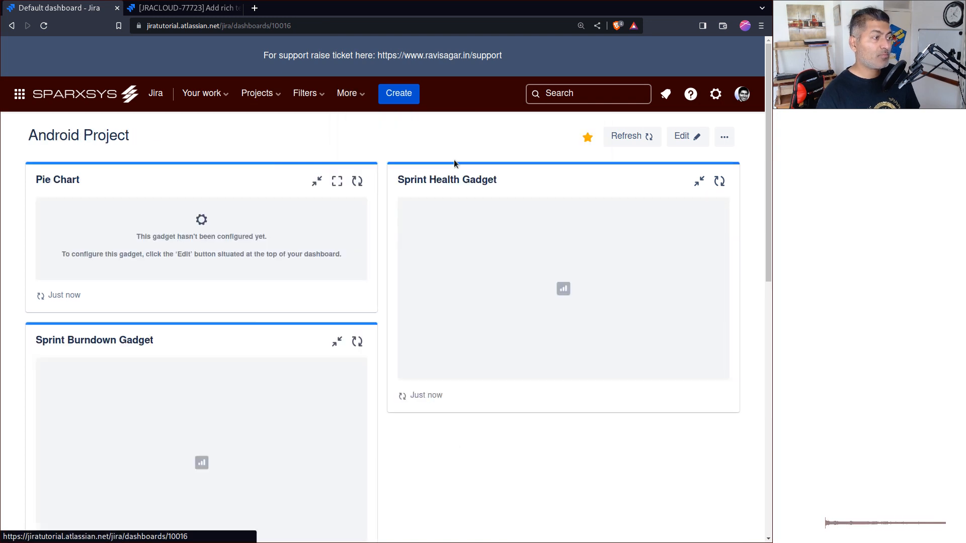
# Step: Find the Introduction gadget by searching "intro", add it to the Android Project dashboard, and finish editing
pyautogui.click(688, 138)
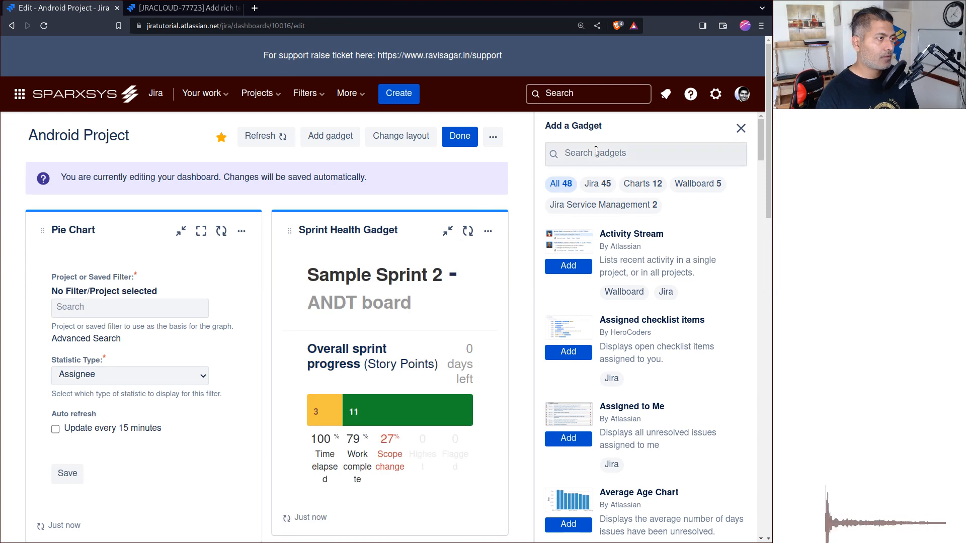
pyautogui.write('intro')
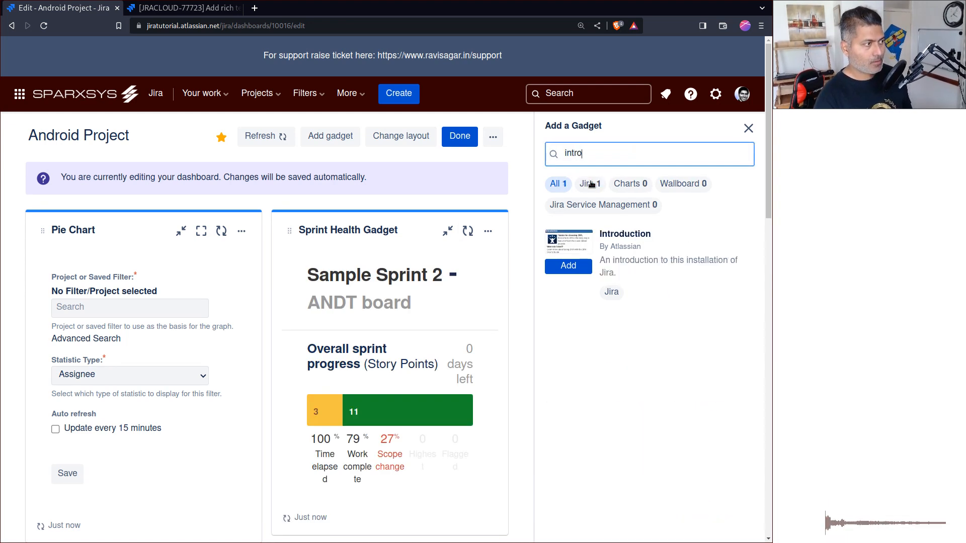
pyautogui.click(567, 266)
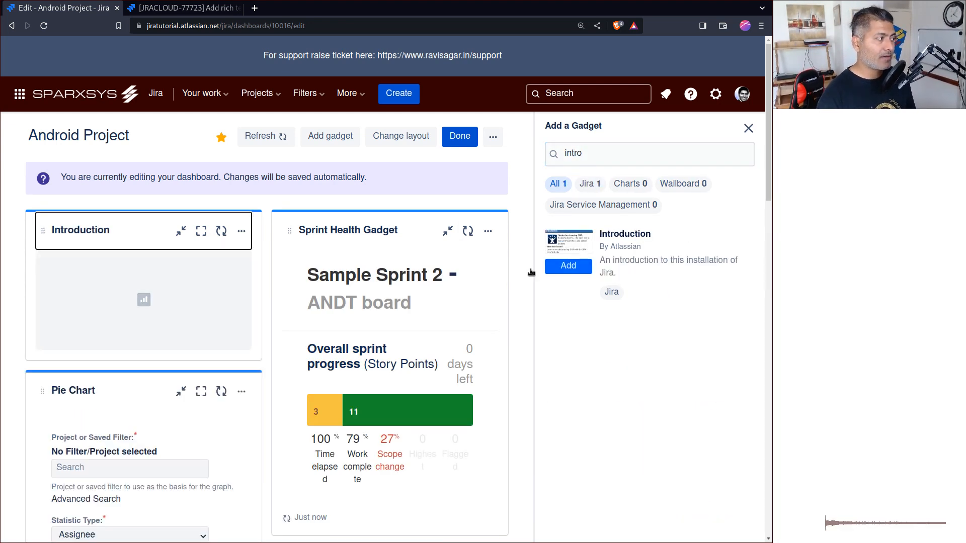
pyautogui.click(748, 128)
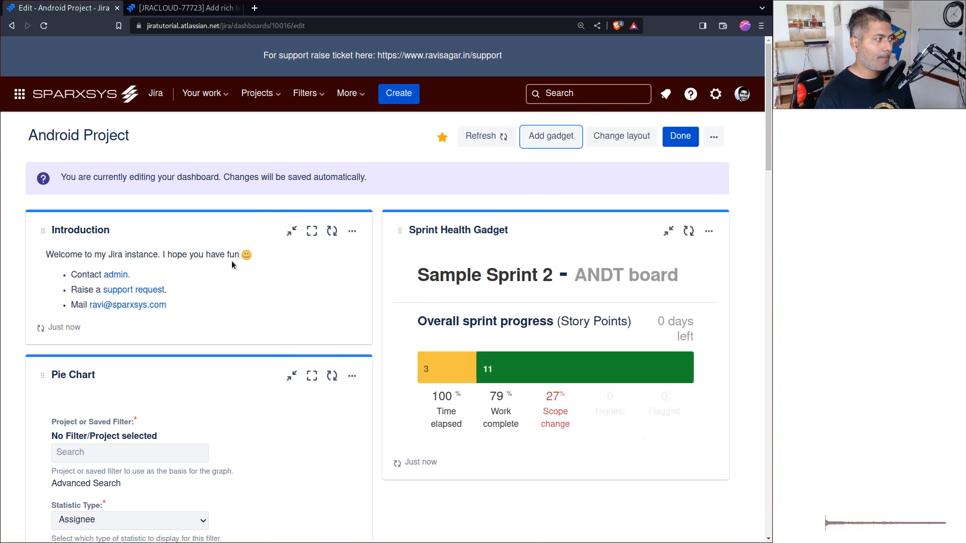
pyautogui.click(690, 136)
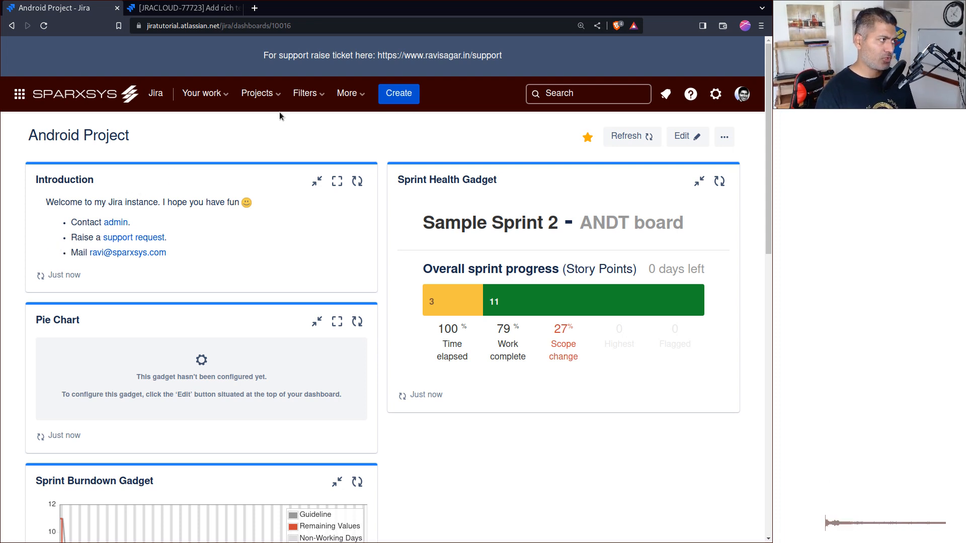
# Step: Open the project settings of the Android 2.0 (ANDT) project
pyautogui.click(256, 93)
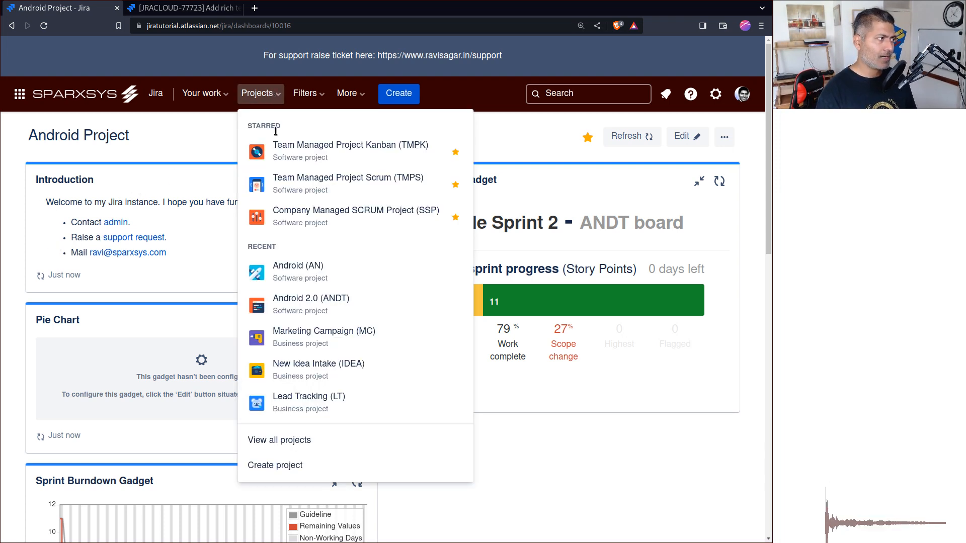
pyautogui.click(304, 302)
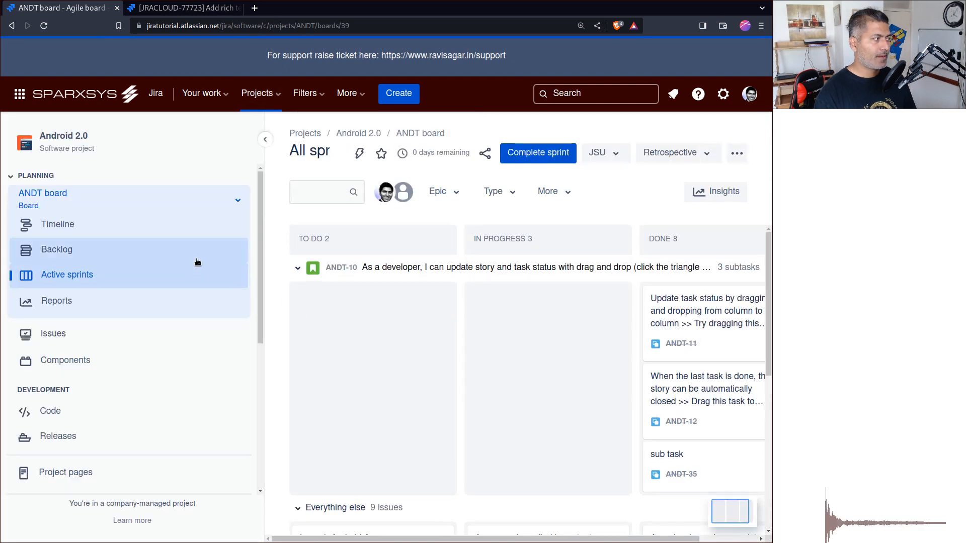
pyautogui.scroll(-5, 64, 443)
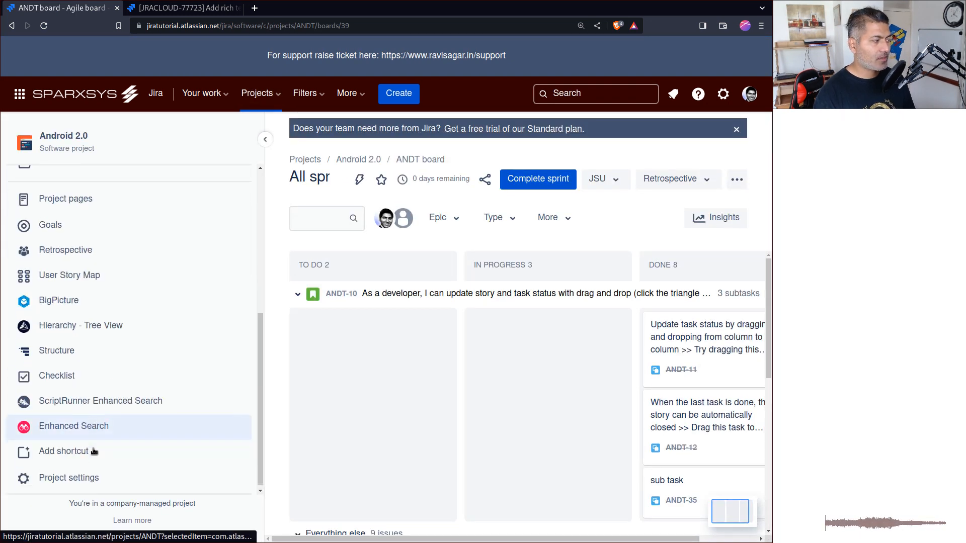
pyautogui.click(64, 477)
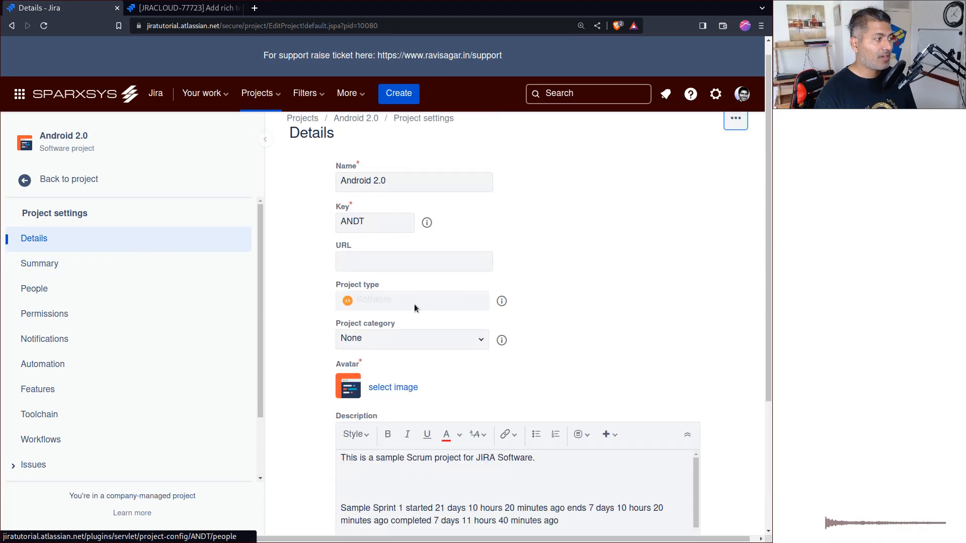
# Step: Replace the project's description with "This is my project for Android development." and start a new line below it
pyautogui.scroll(-3, 414, 307)
pyautogui.click(518, 346)
pyautogui.hotkey('ctrl', 'a')
pyautogui.press('Delete')
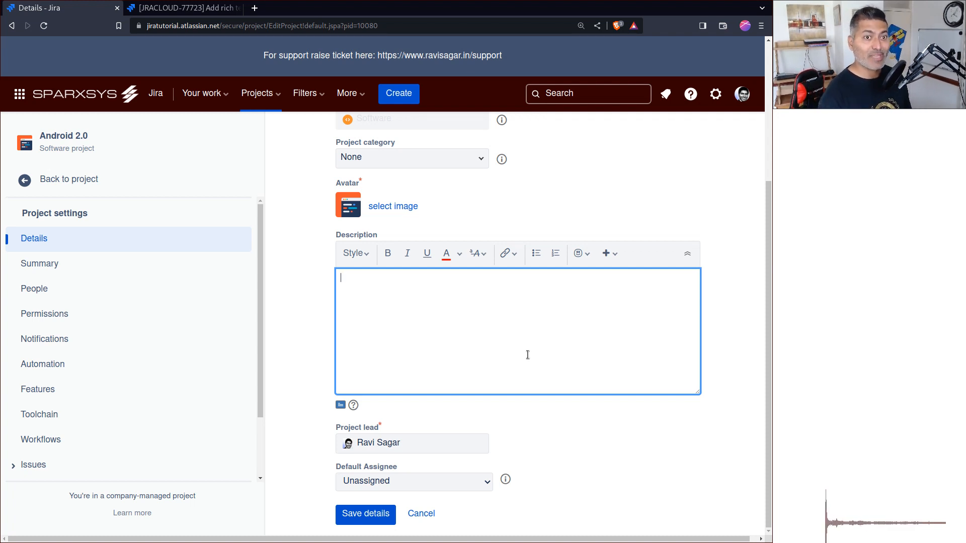
pyautogui.write('This is the')
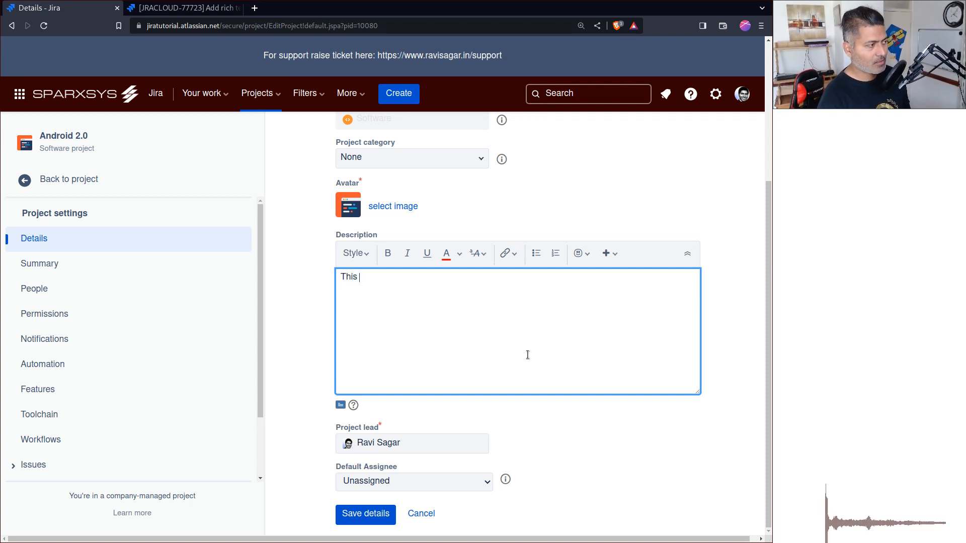
pyautogui.press('BackSpace')
pyautogui.press('BackSpace')
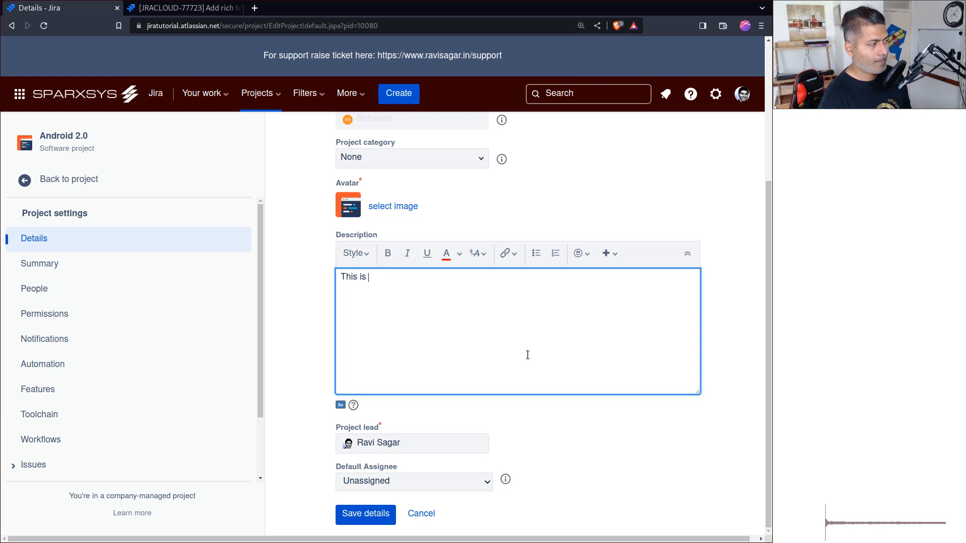
pyautogui.write('my pr')
pyautogui.write('oject')
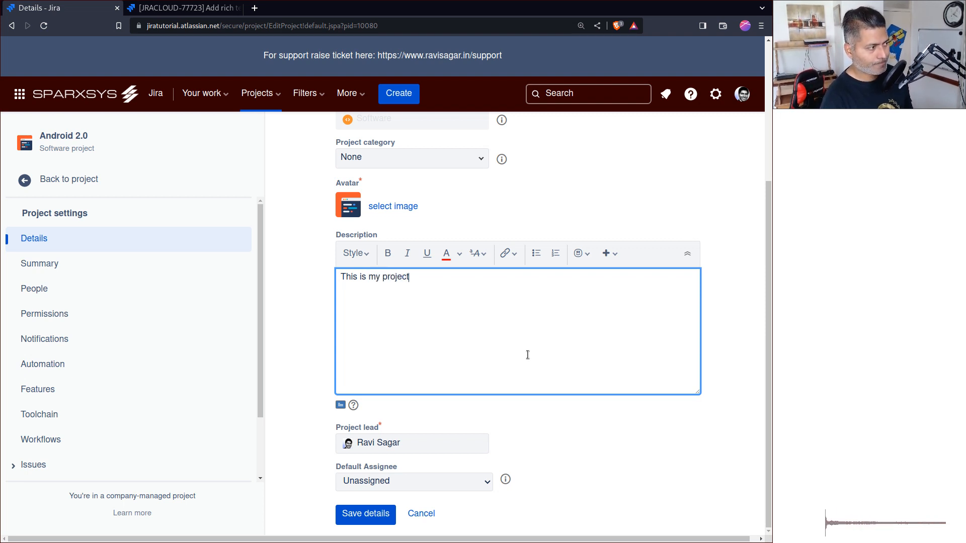
pyautogui.write(' for ')
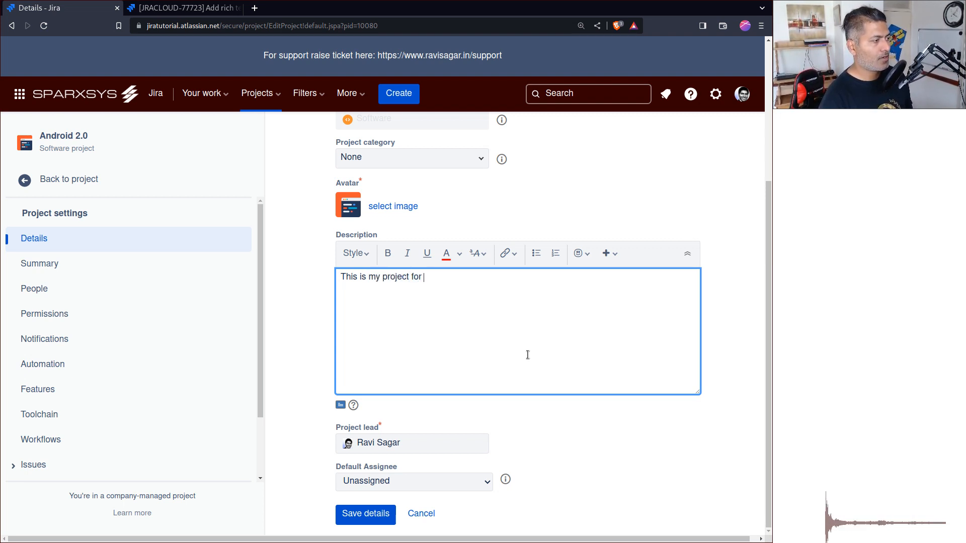
pyautogui.write('Android dev')
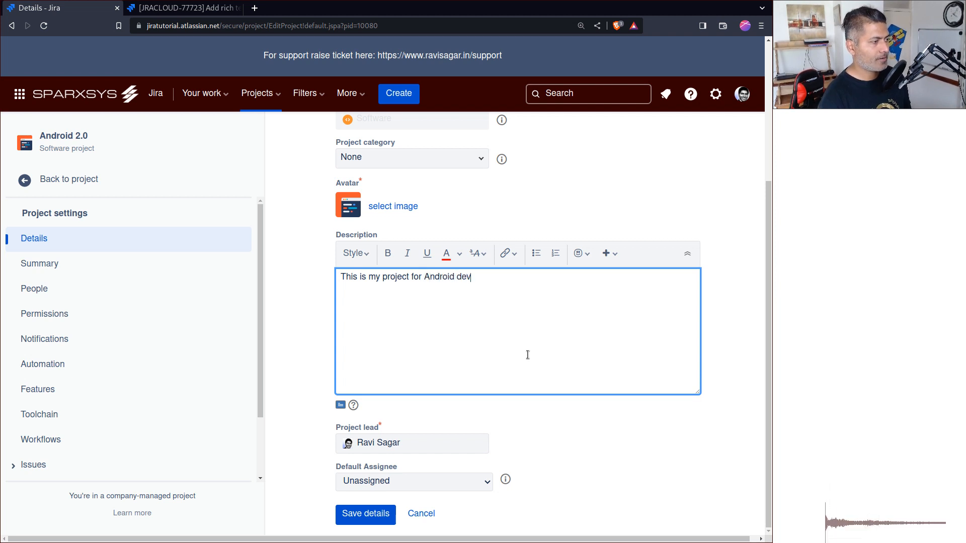
pyautogui.write('elopment.')
pyautogui.press('Return')
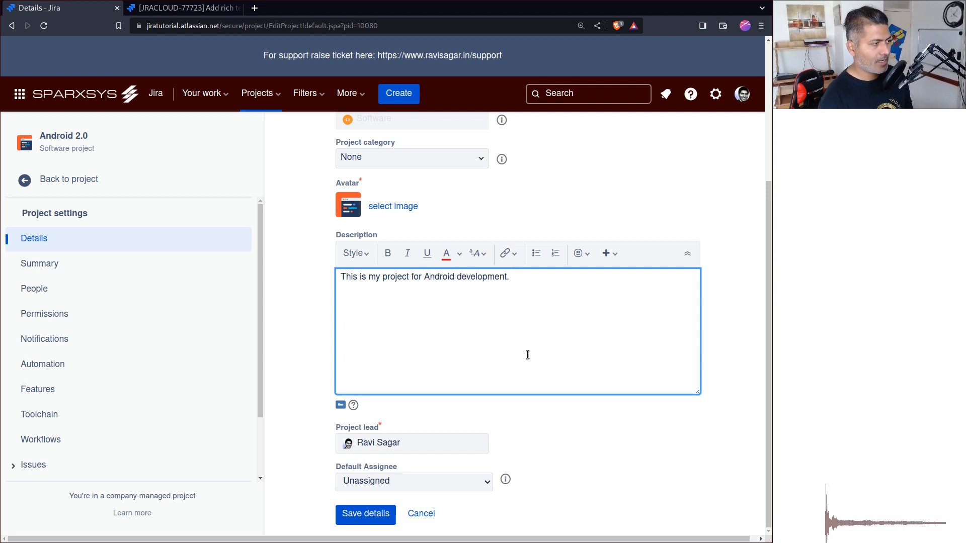
# Step: Add two bullet points to the description: "Log your time" and "Reach out to the Project Manager"
pyautogui.click(537, 256)
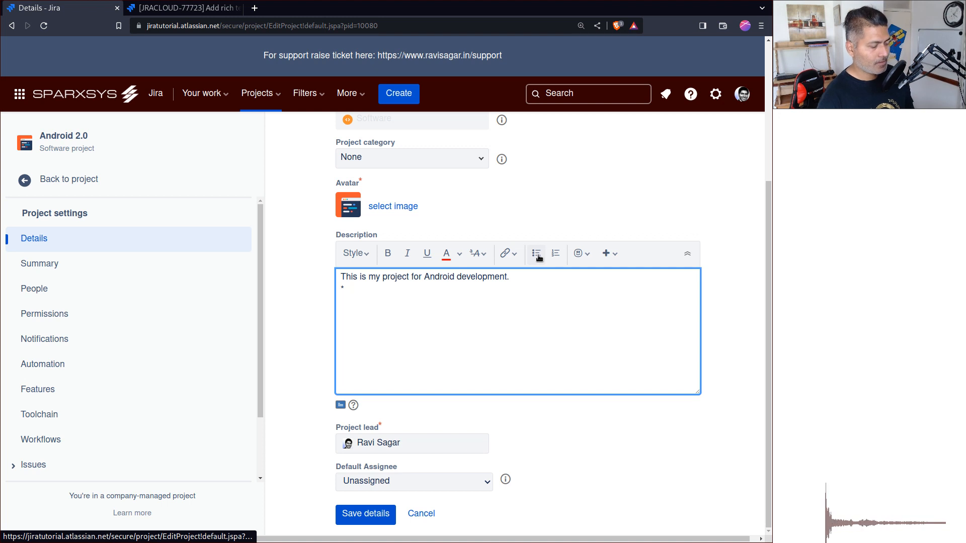
pyautogui.write('Log your time')
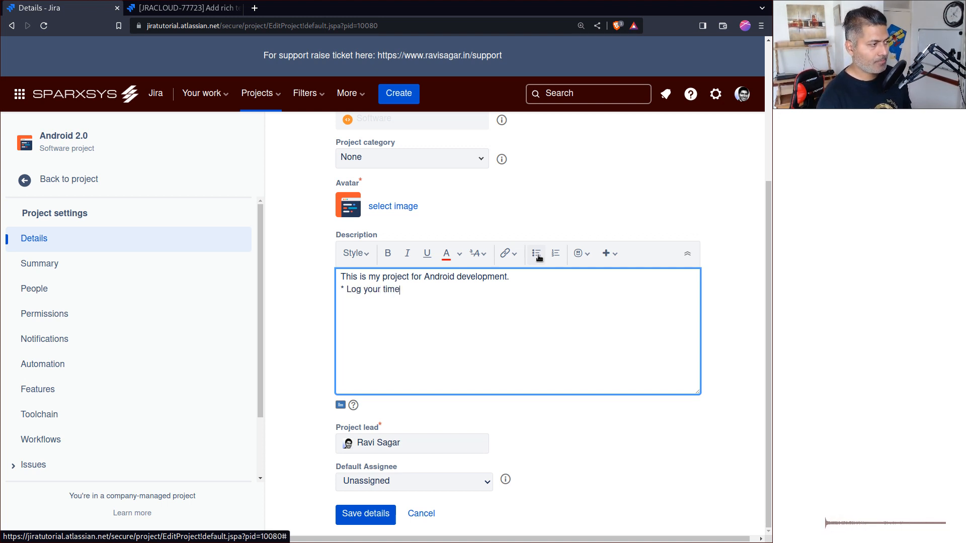
pyautogui.click(537, 255)
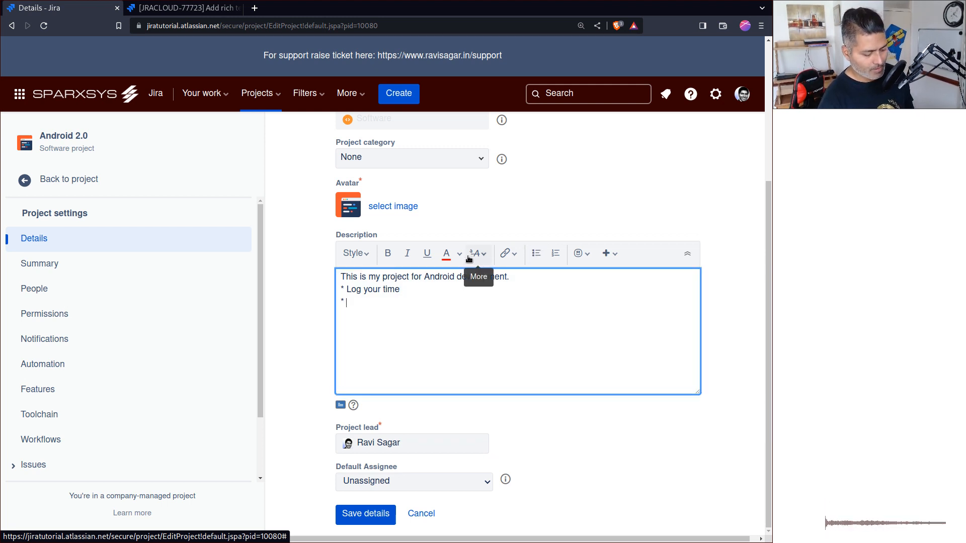
pyautogui.write('Reach out to ')
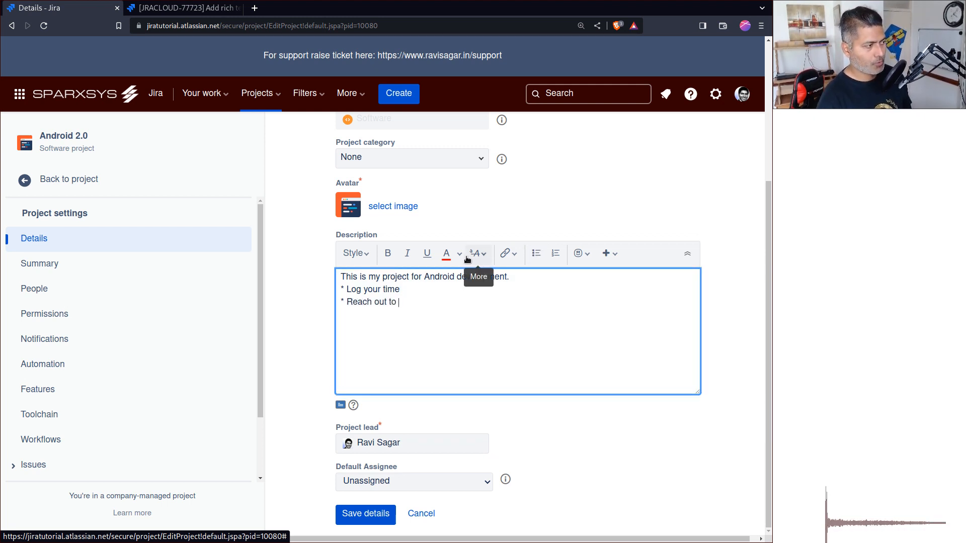
pyautogui.write('the Proje')
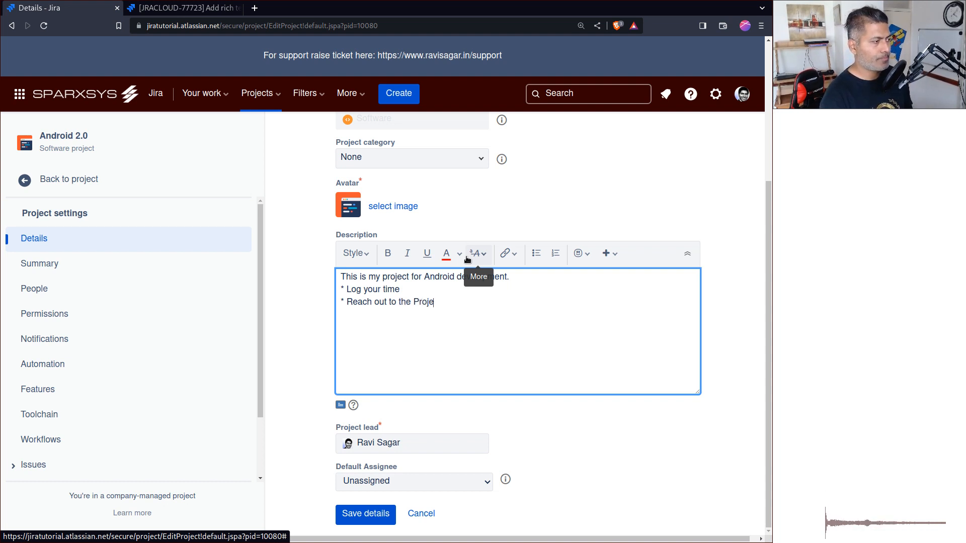
pyautogui.write('ct Manager')
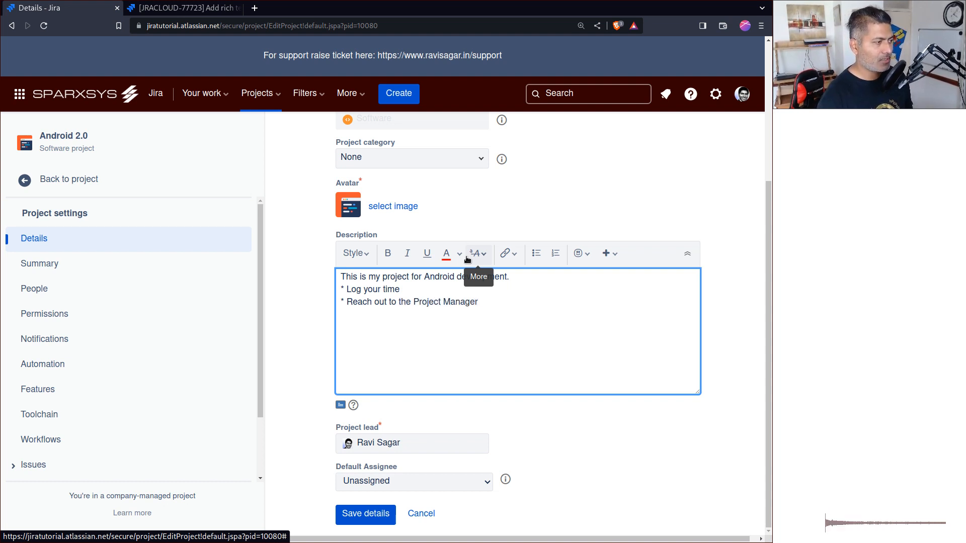
pyautogui.hotkey('ctrl', 'shift', 'Left')
pyautogui.hotkey('ctrl', 'shift', 'Left')
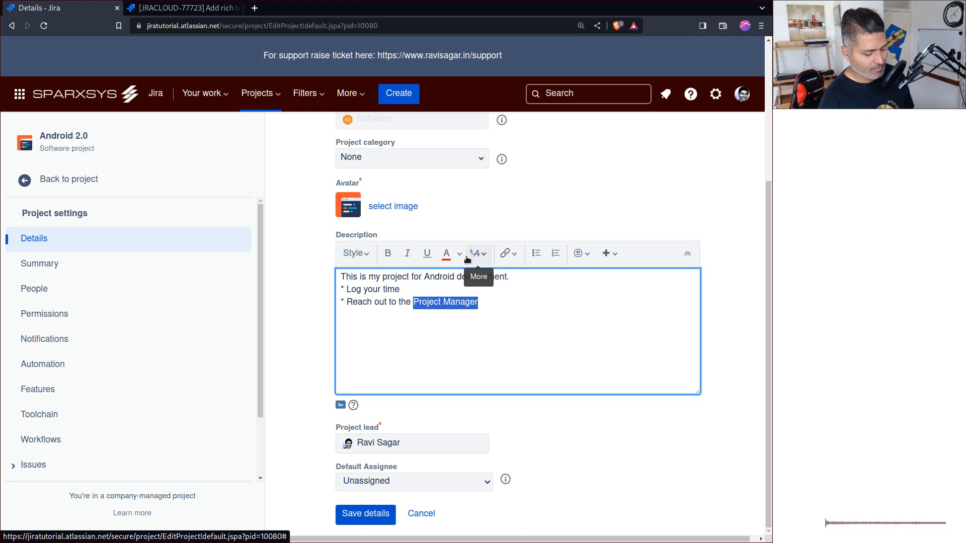
pyautogui.hotkey('ctrl', 'k')
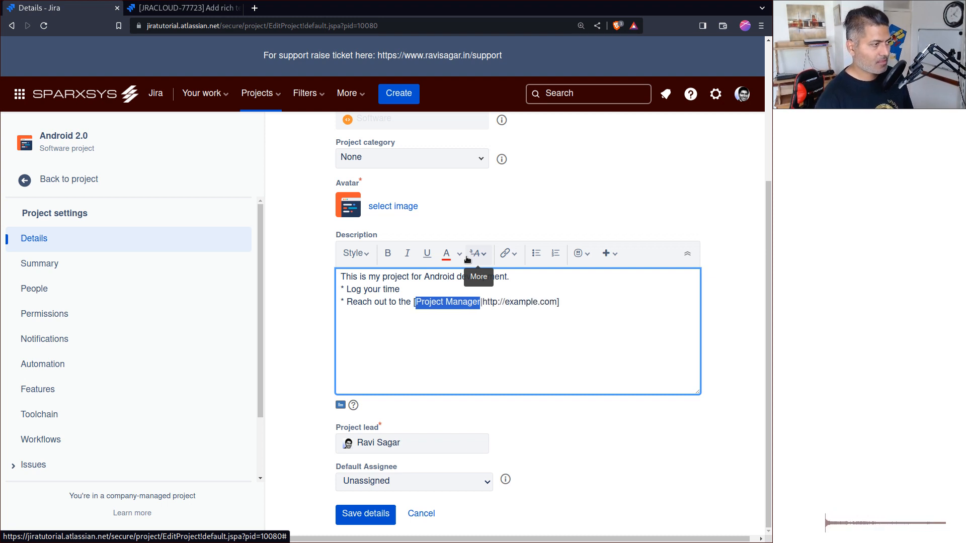
pyautogui.doubleClick(509, 299)
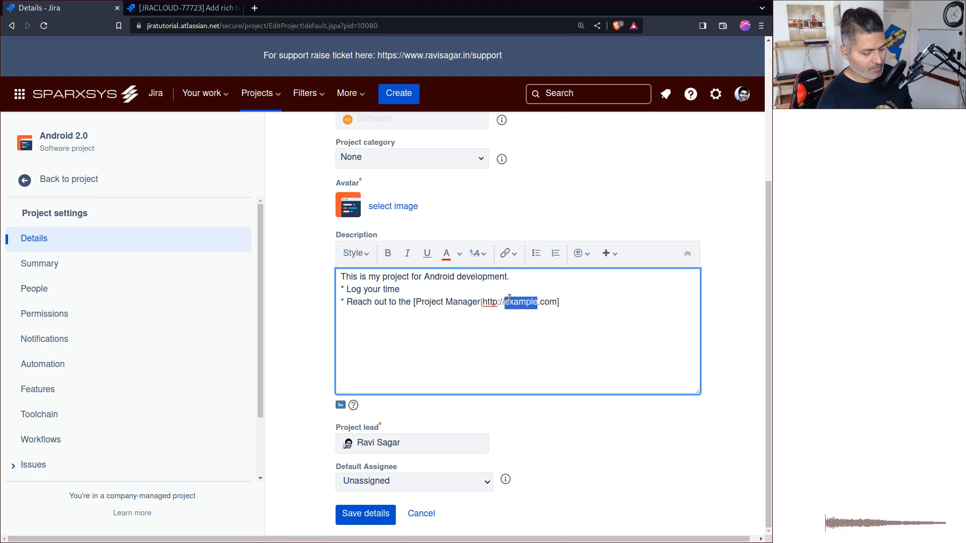
pyautogui.write('sparxsys')
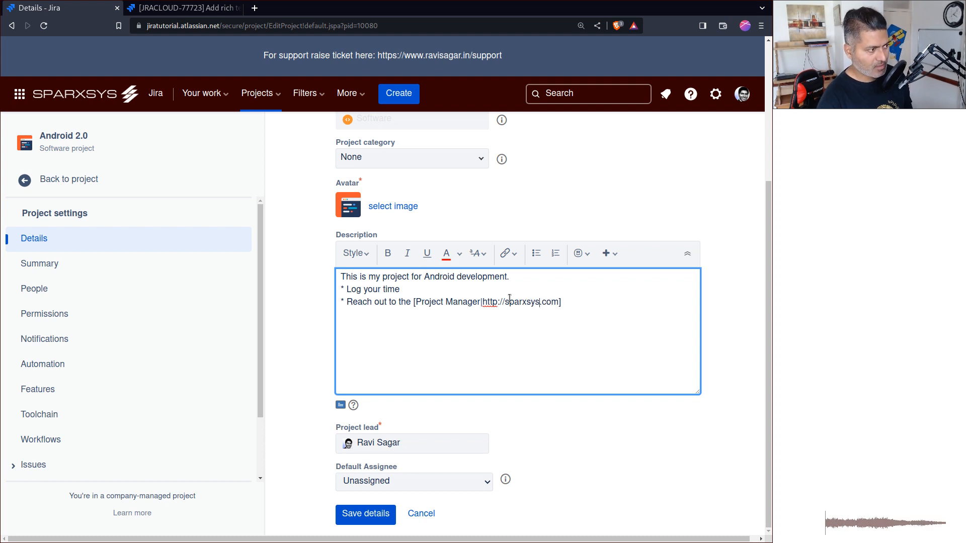
pyautogui.write('www.')
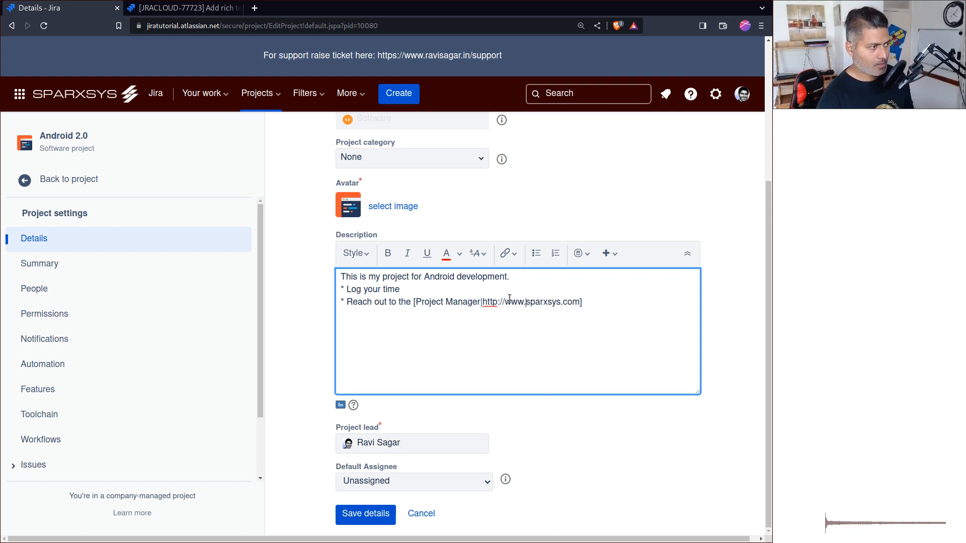
pyautogui.write('s')
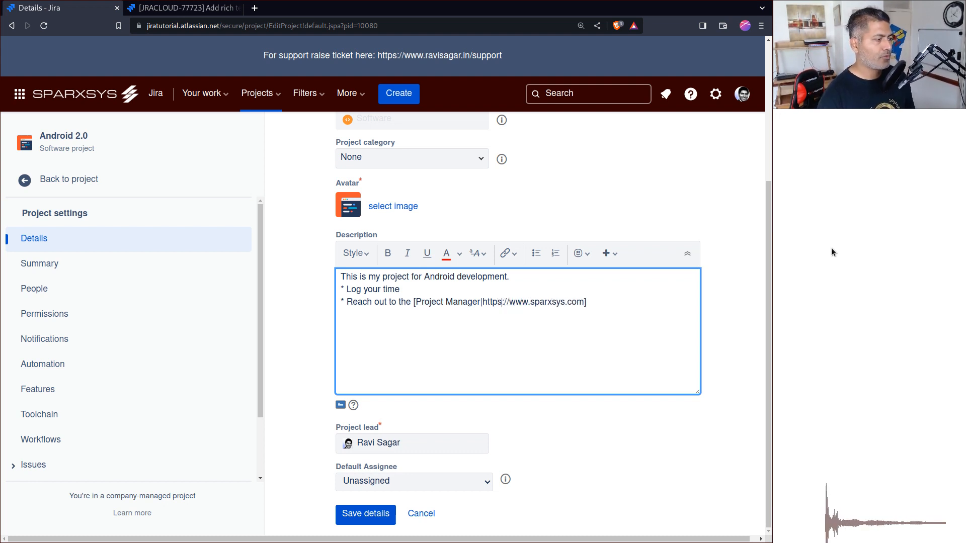
pyautogui.click(363, 514)
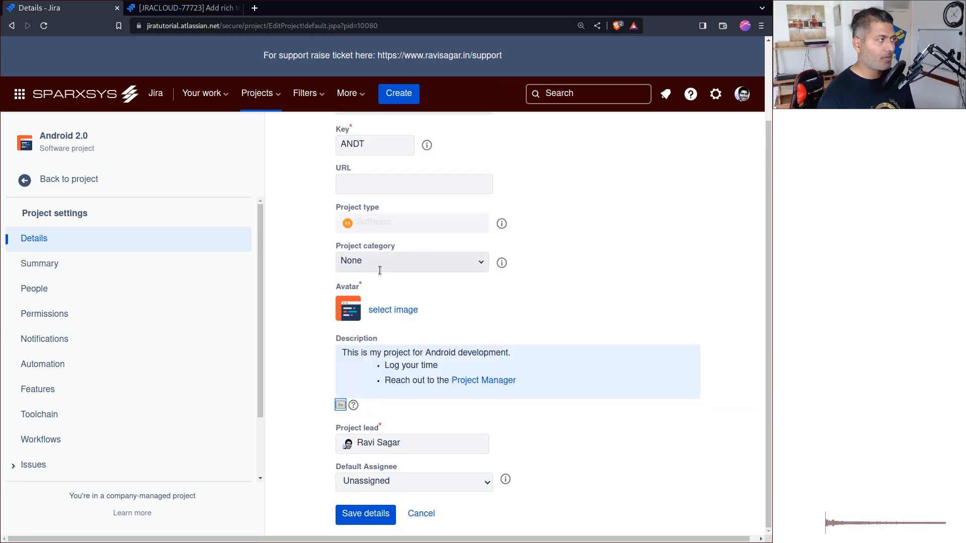
pyautogui.moveTo(579, 392); pyautogui.dragTo(389, 333)
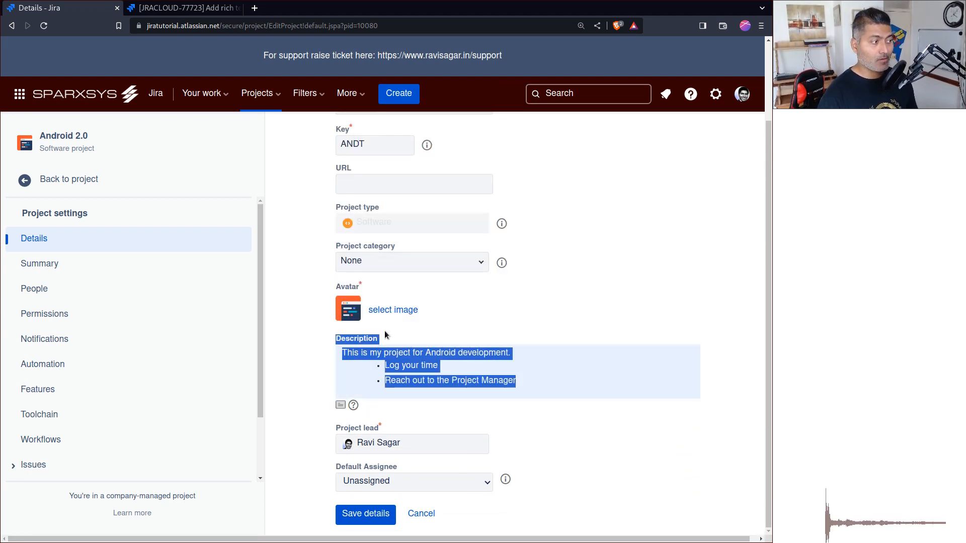
# Step: Open the starred Android Project dashboard
pyautogui.click(271, 95)
pyautogui.click(361, 96)
pyautogui.moveTo(367, 121)
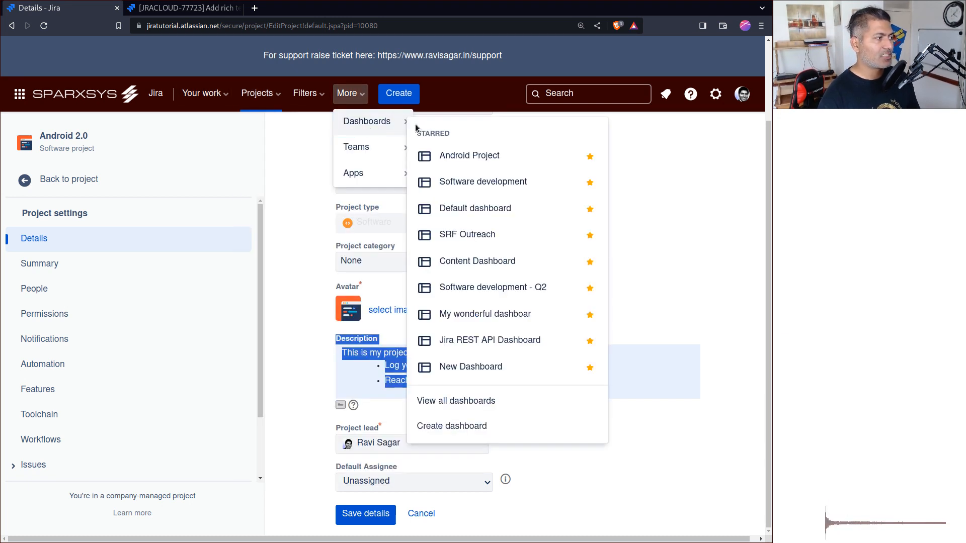
pyautogui.click(437, 152)
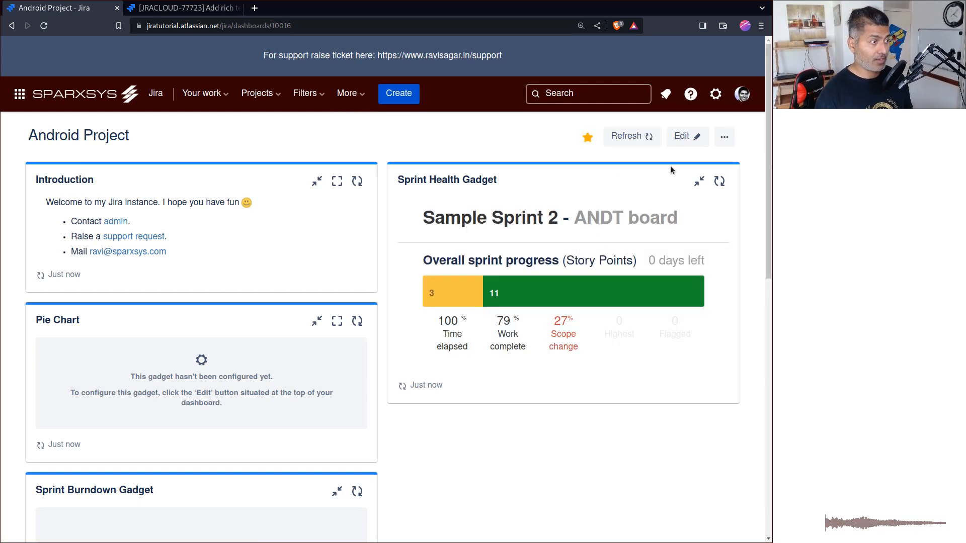
# Step: Find the Projects gadget by searching "project", add it to the dashboard, and move it above the Sprint Health Gadget in the second column
pyautogui.click(679, 138)
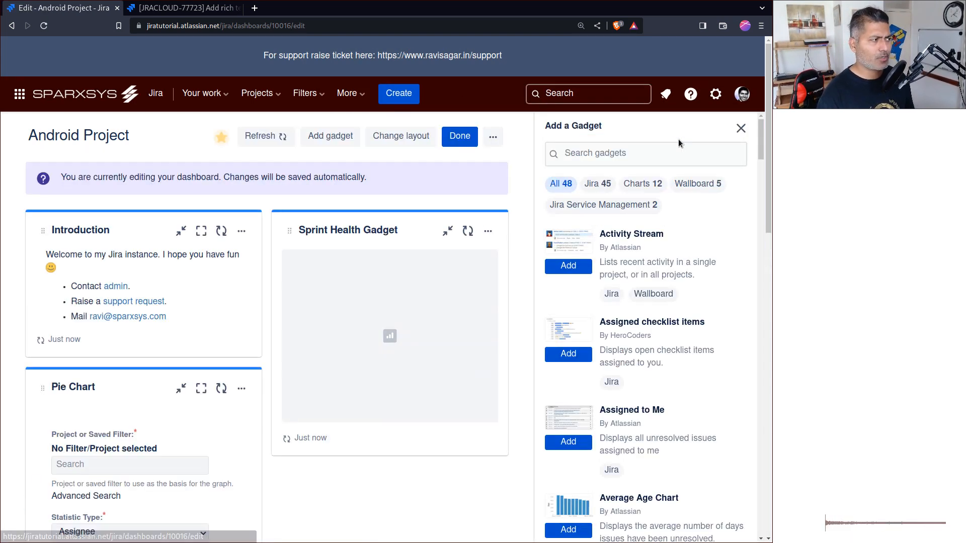
pyautogui.click(622, 154)
pyautogui.write('proje')
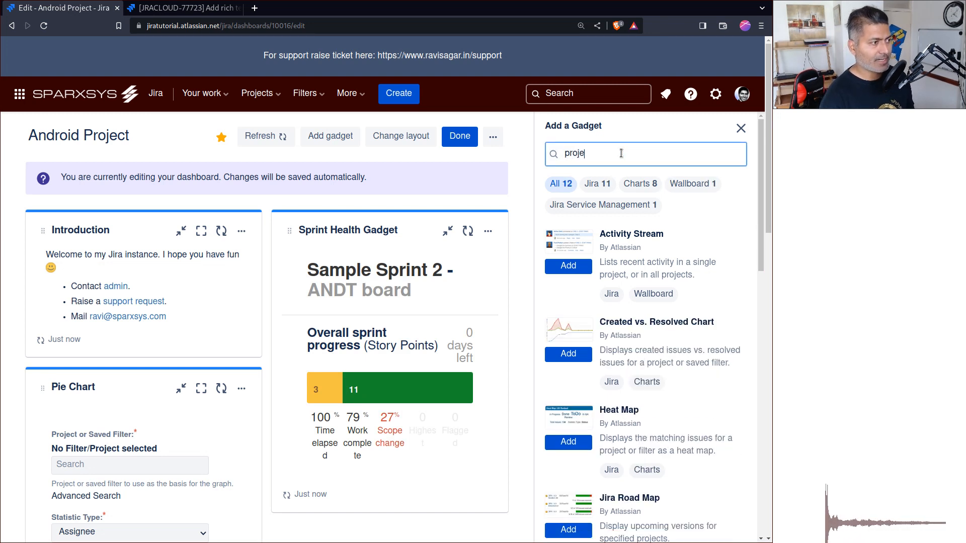
pyautogui.write('ct')
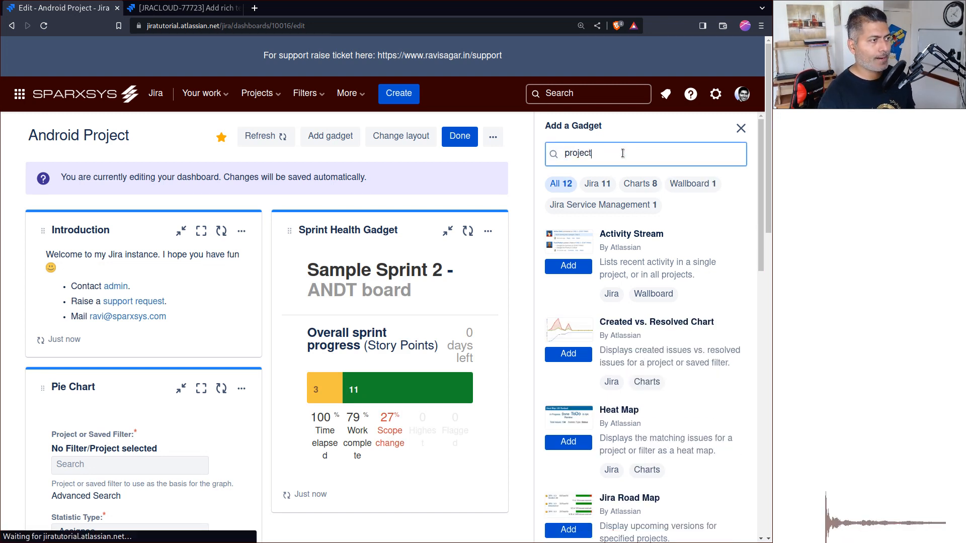
pyautogui.scroll(-5, 702, 280)
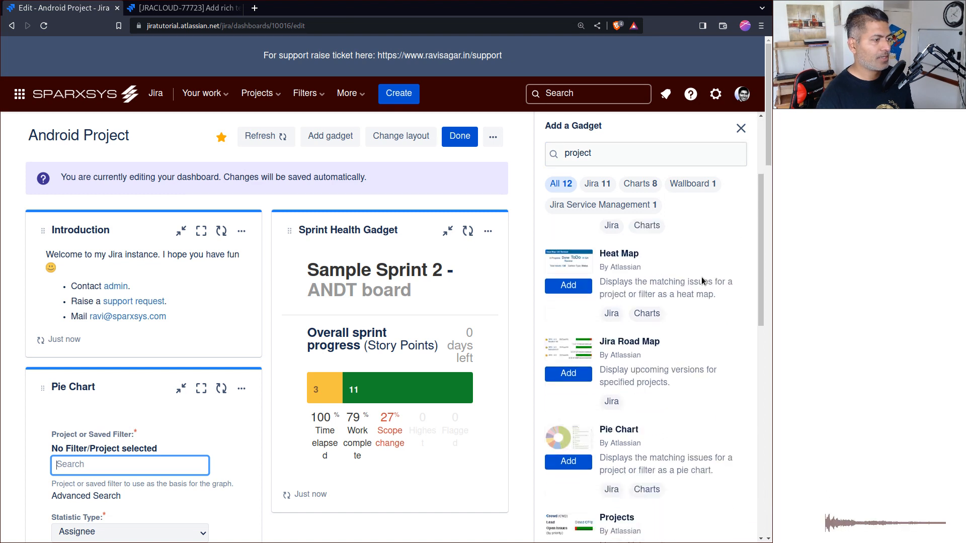
pyautogui.click(568, 464)
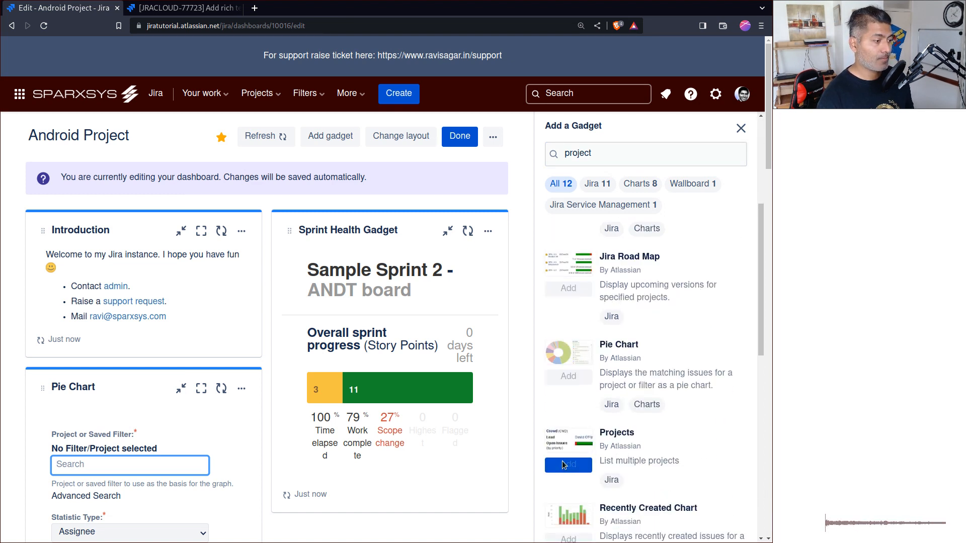
pyautogui.click(746, 129)
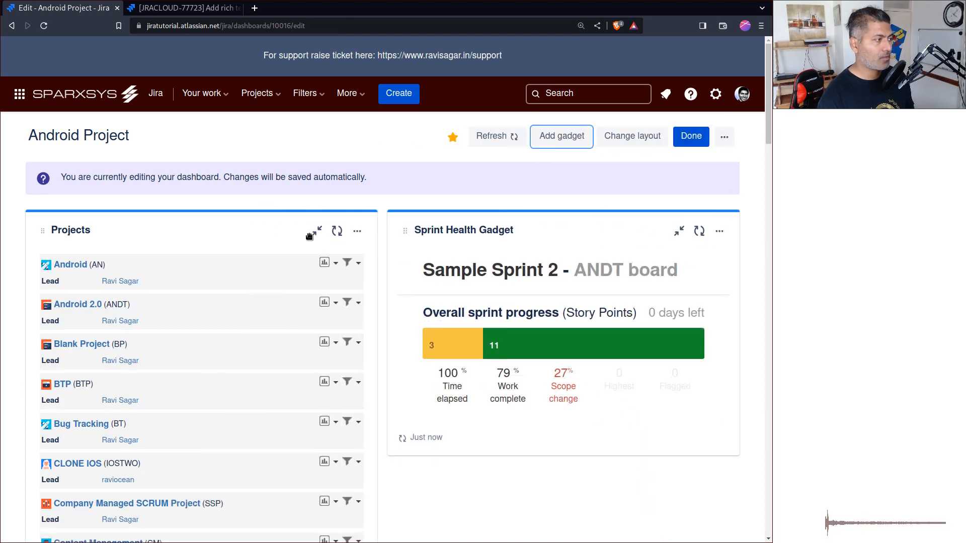
pyautogui.moveTo(242, 239); pyautogui.dragTo(520, 254)
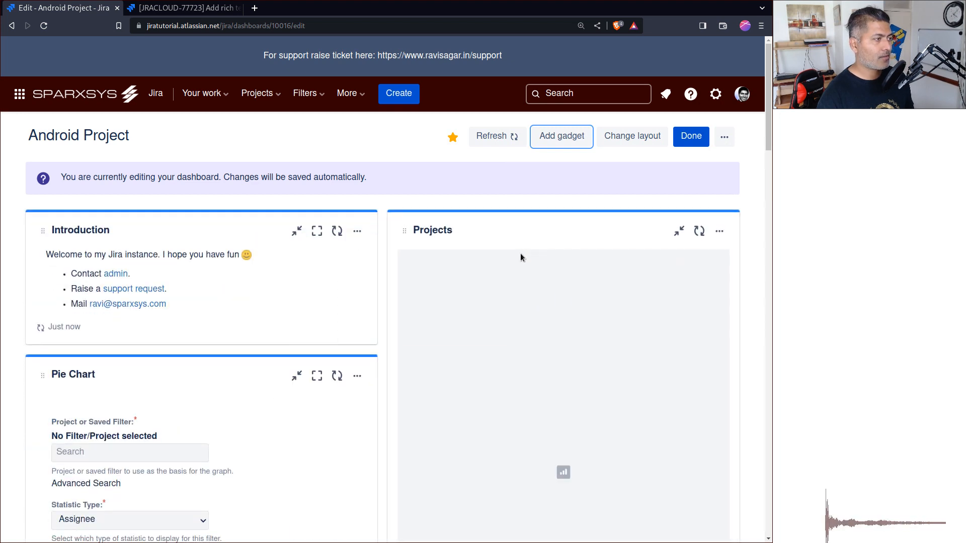
# Step: Configure the Projects gadget to show the Android project in the Detailed view and save the configuration
pyautogui.click(720, 234)
pyautogui.click(610, 310)
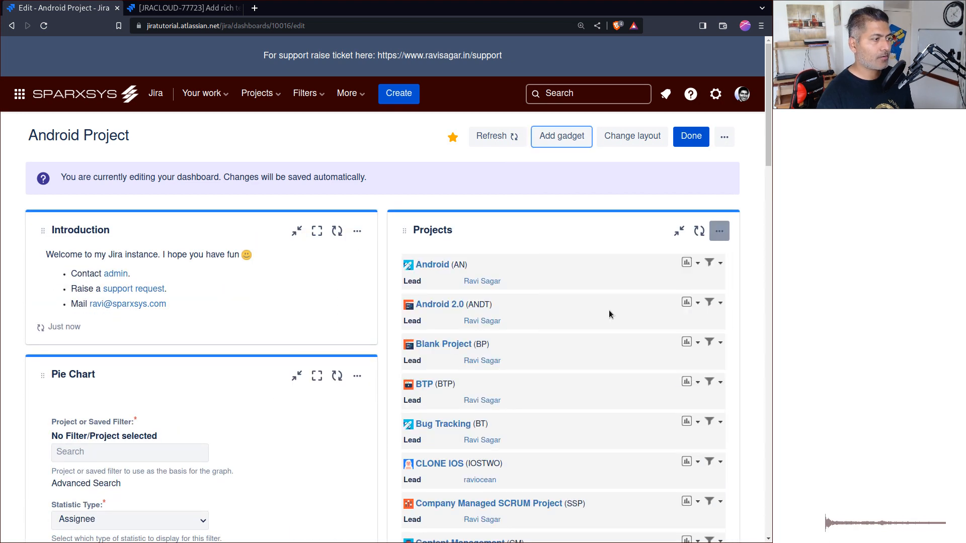
pyautogui.click(439, 327)
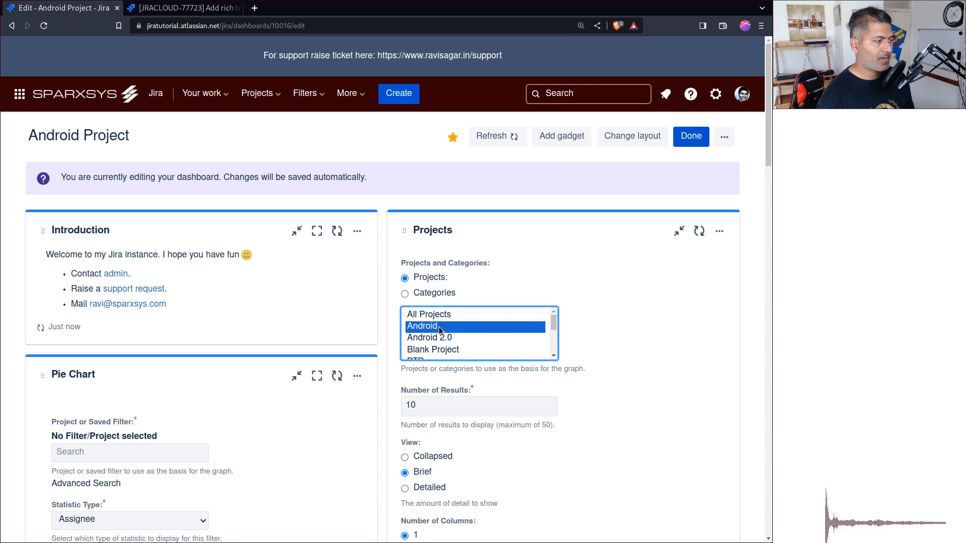
pyautogui.scroll(-3, 439, 327)
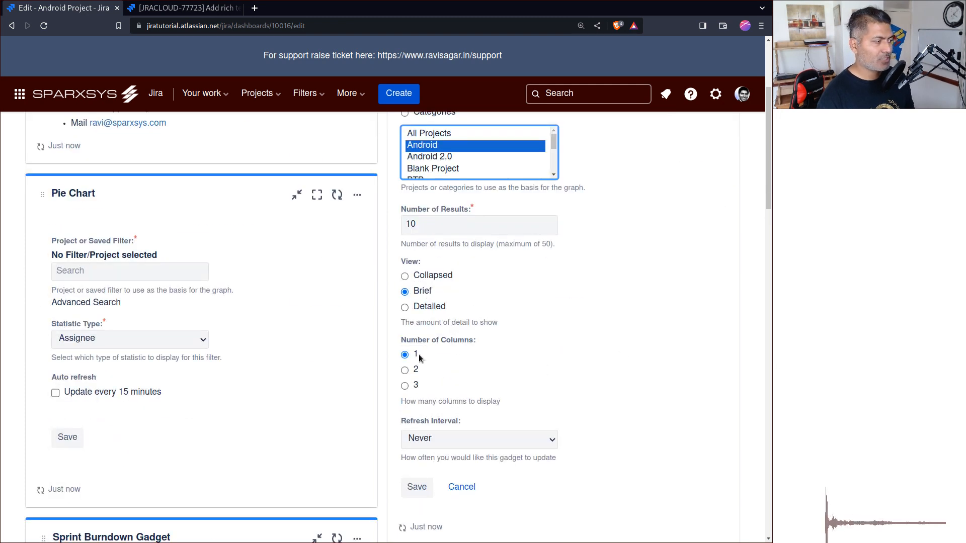
pyautogui.click(405, 307)
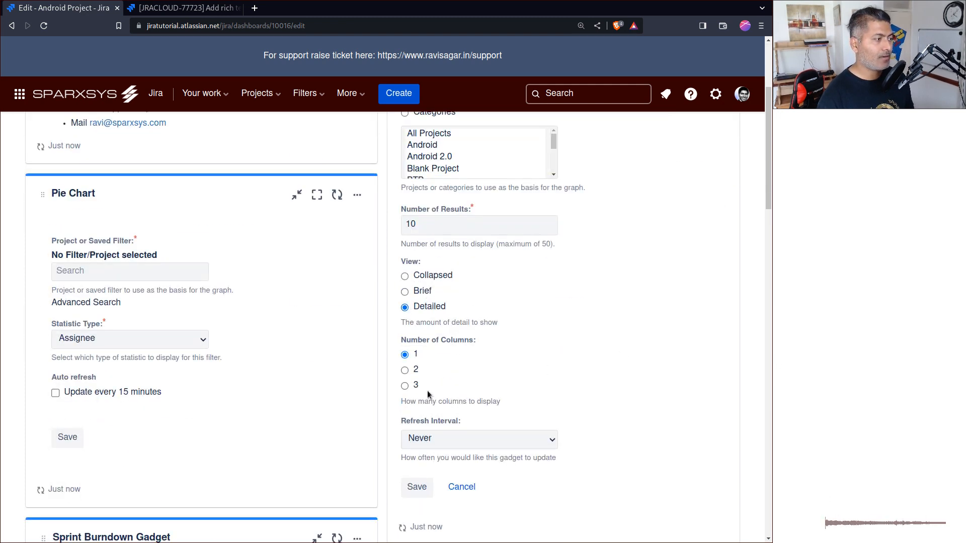
pyautogui.click(418, 484)
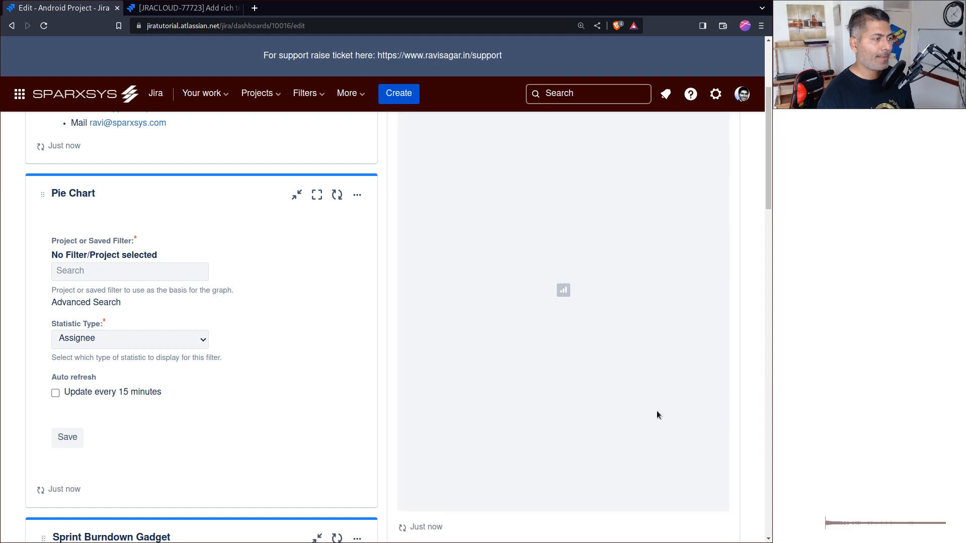
# Step: Reconfigure the Projects gadget to show the Android 2.0 project and save the configuration
pyautogui.scroll(3, 669, 362)
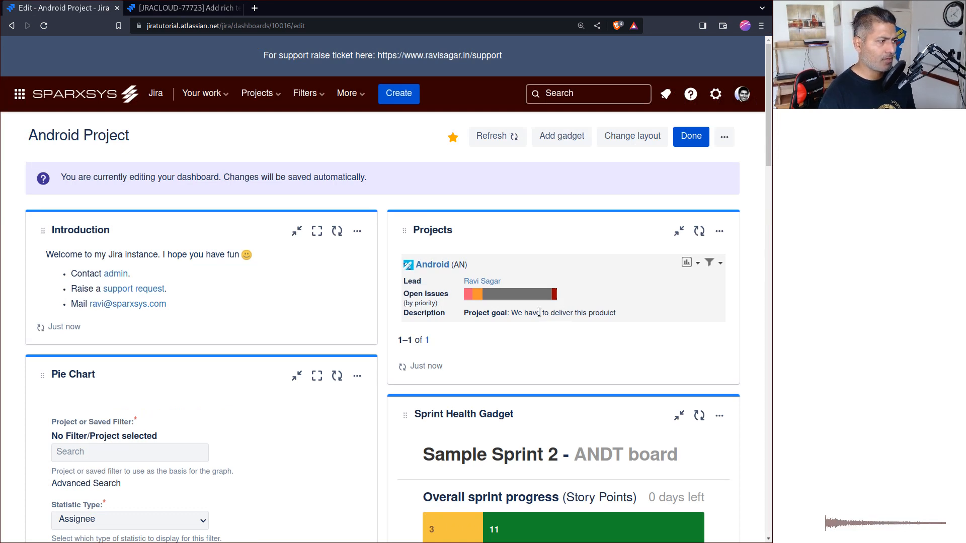
pyautogui.click(708, 238)
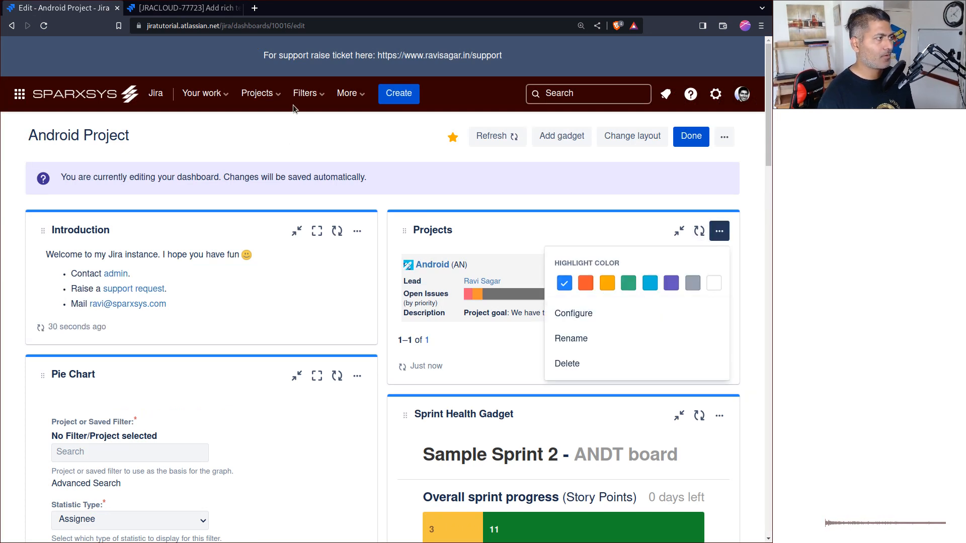
pyautogui.click(279, 103)
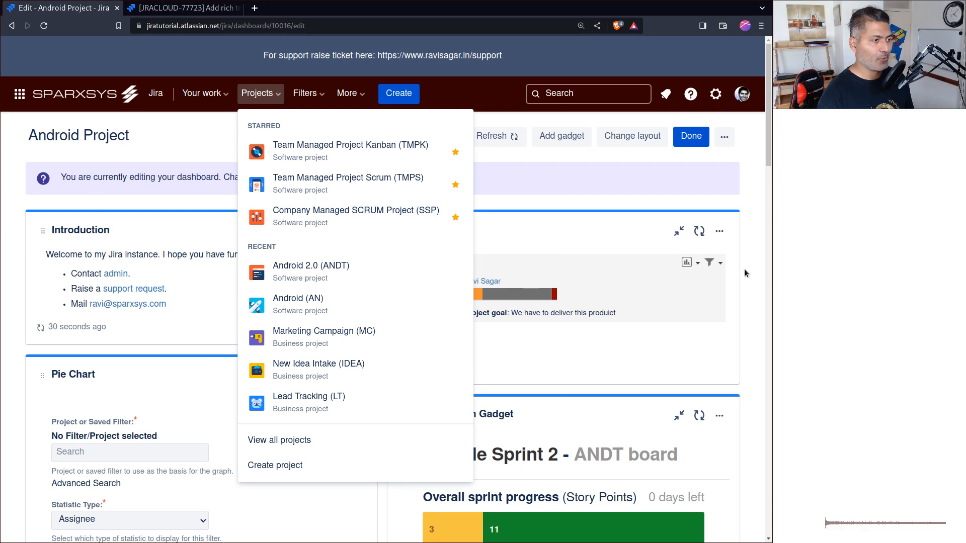
pyautogui.click(718, 231)
pyautogui.click(610, 313)
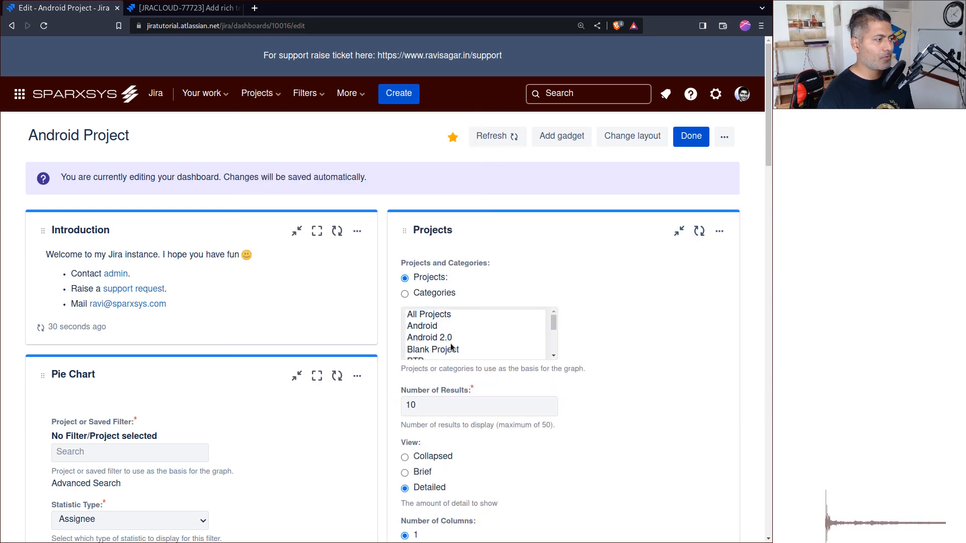
pyautogui.scroll(-5, 551, 389)
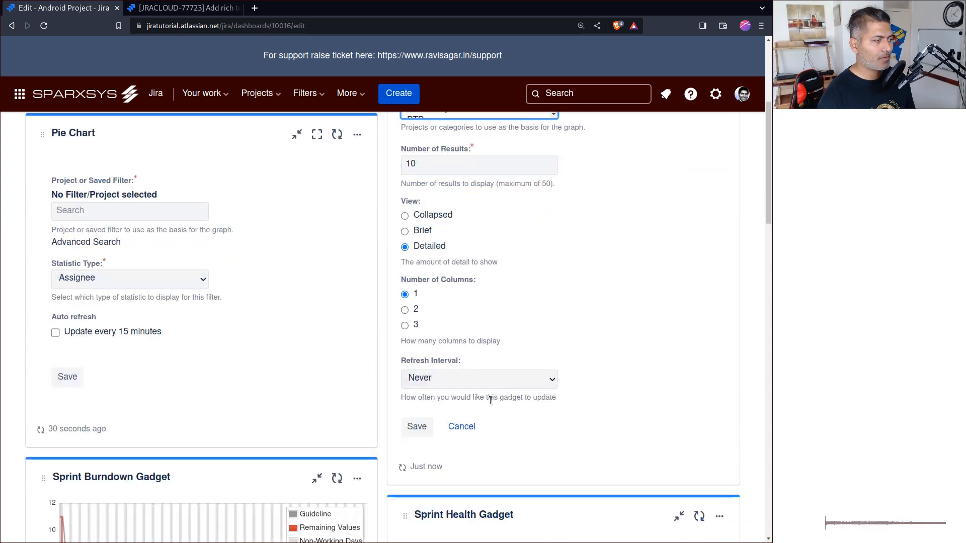
pyautogui.click(427, 422)
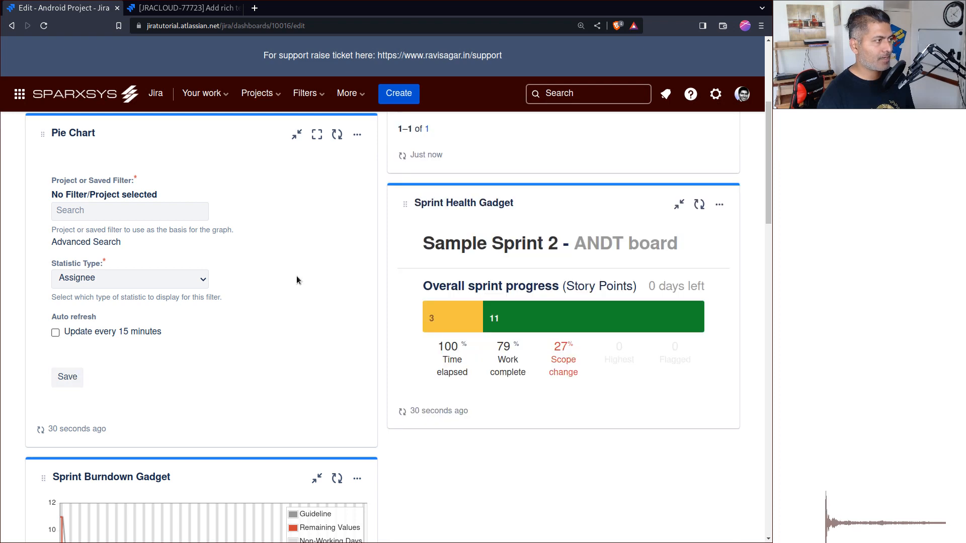
pyautogui.scroll(5, 350, 193)
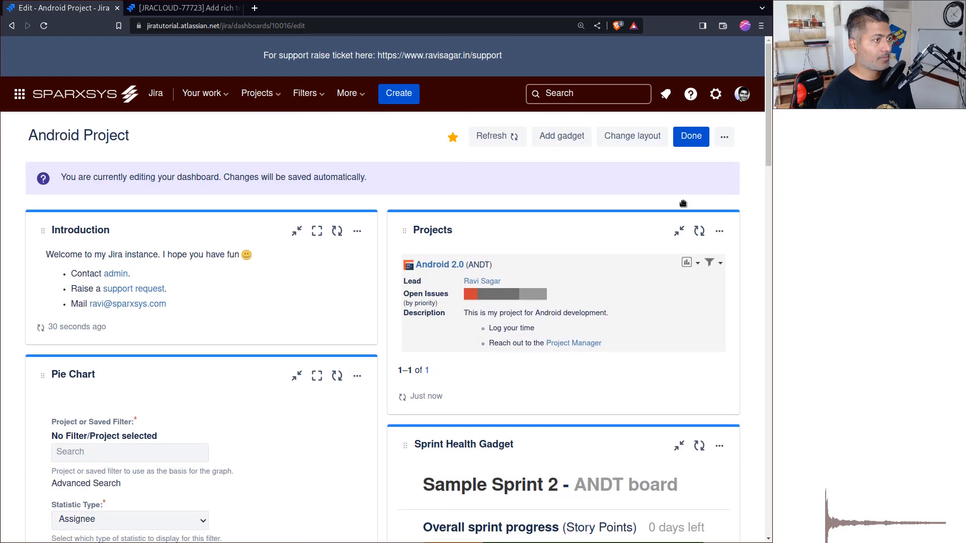
# Step: Finish editing the Android Project dashboard and review the project description in the Projects gadget
pyautogui.click(691, 137)
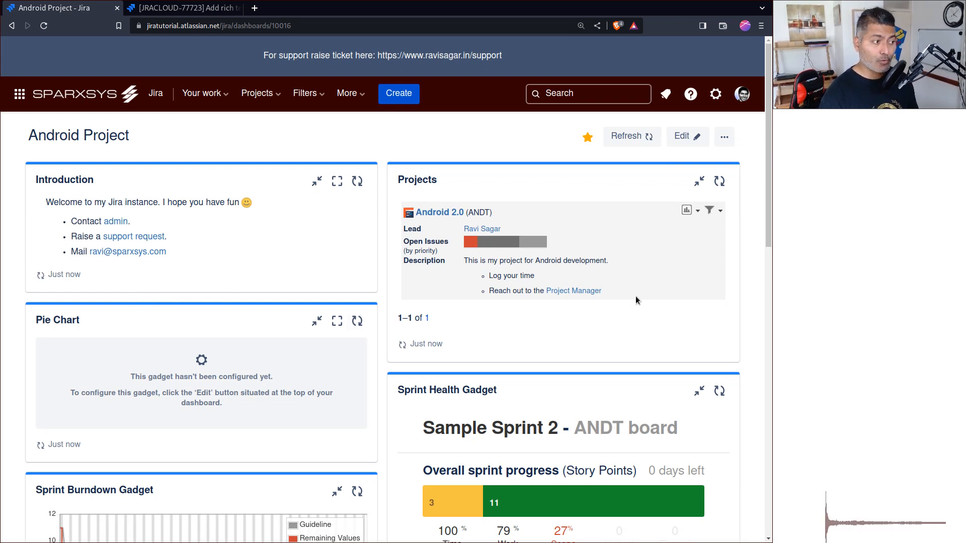
pyautogui.moveTo(636, 297); pyautogui.dragTo(501, 279)
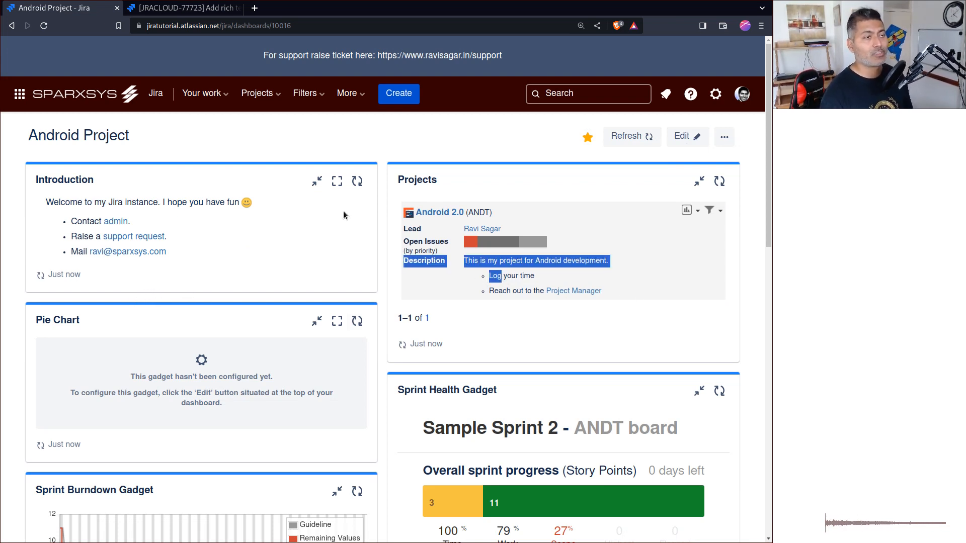
pyautogui.click(591, 256)
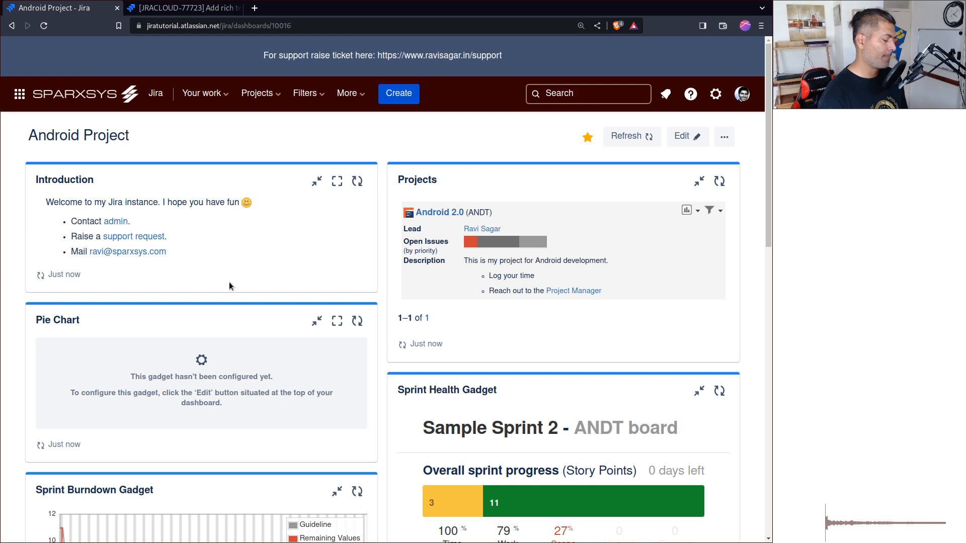
# Step: Switch to the JRACLOUD-77723 suggestion about rich text in the announcement banner and vote for it
pyautogui.hotkey('ctrl', 'Tab')
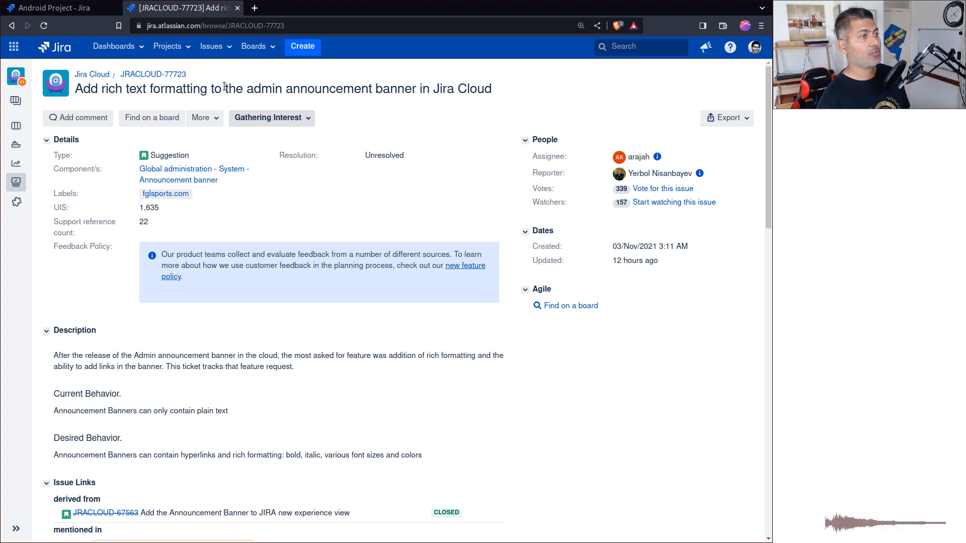
pyautogui.click(657, 189)
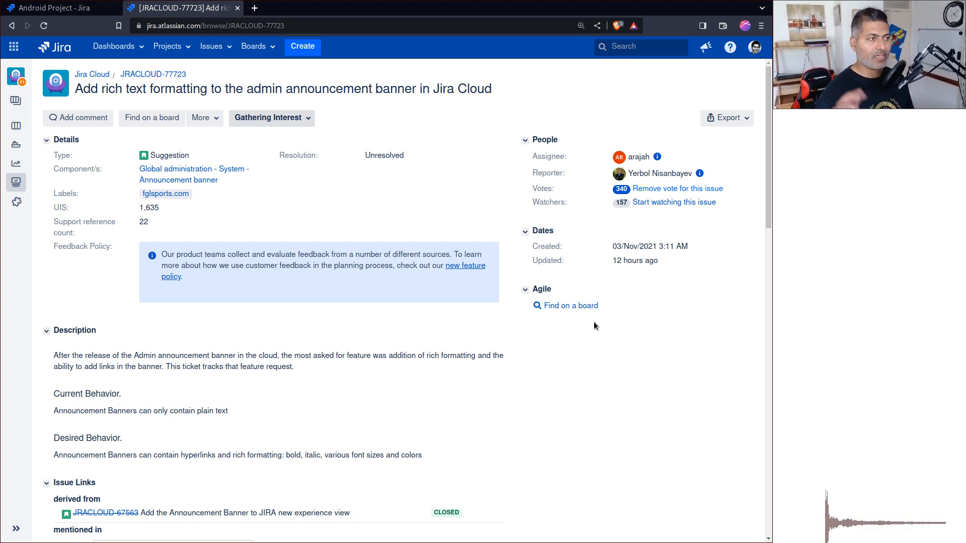
# Step: Open training.sparxsys.com in a new browser tab, look through its courses and upcoming webinars, and return to the Android Project dashboard
pyautogui.hotkey('ctrl', 't')
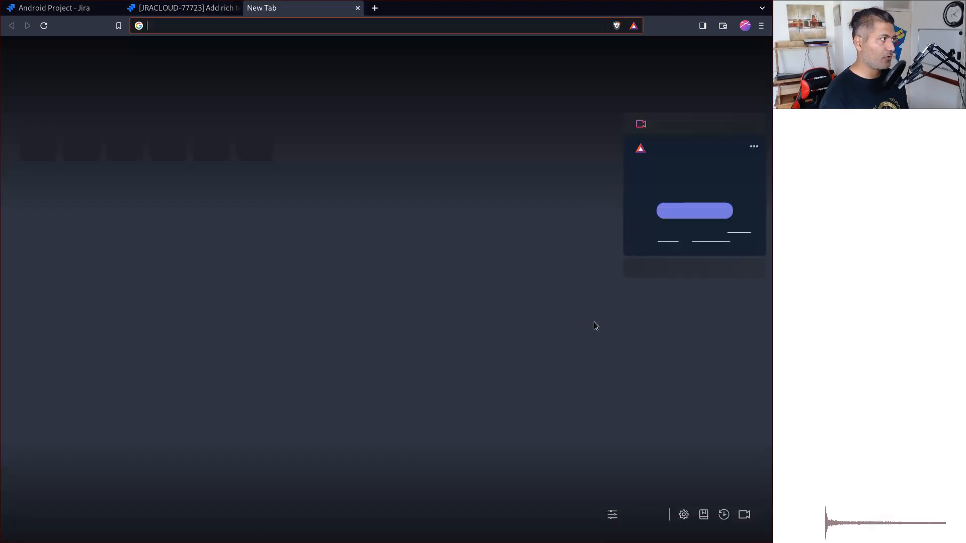
pyautogui.write('training.sparxsys.com')
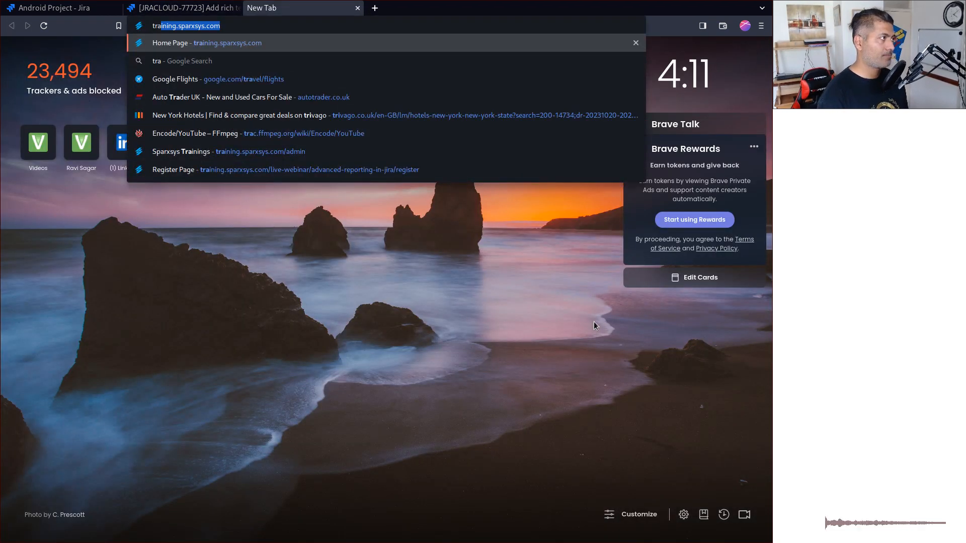
pyautogui.press('Return')
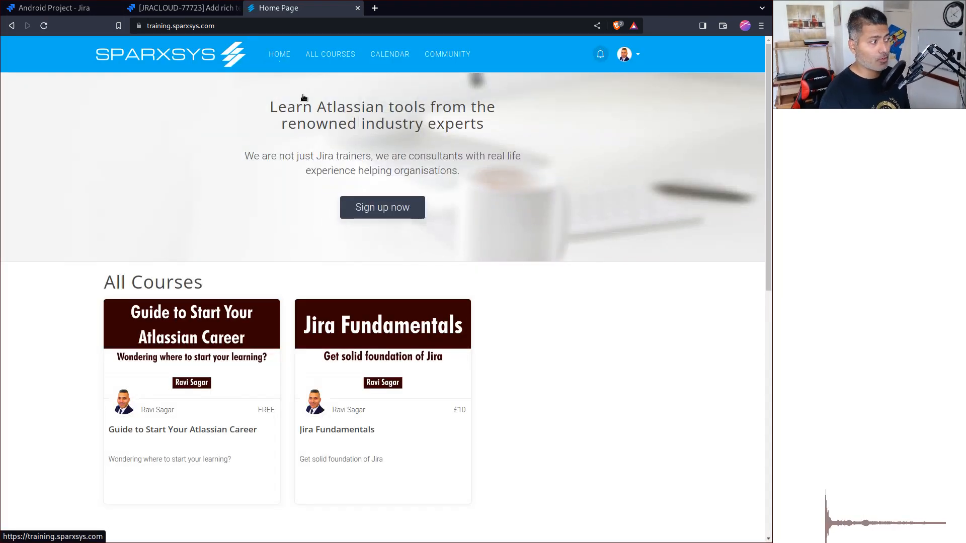
pyautogui.scroll(-8, 361, 303)
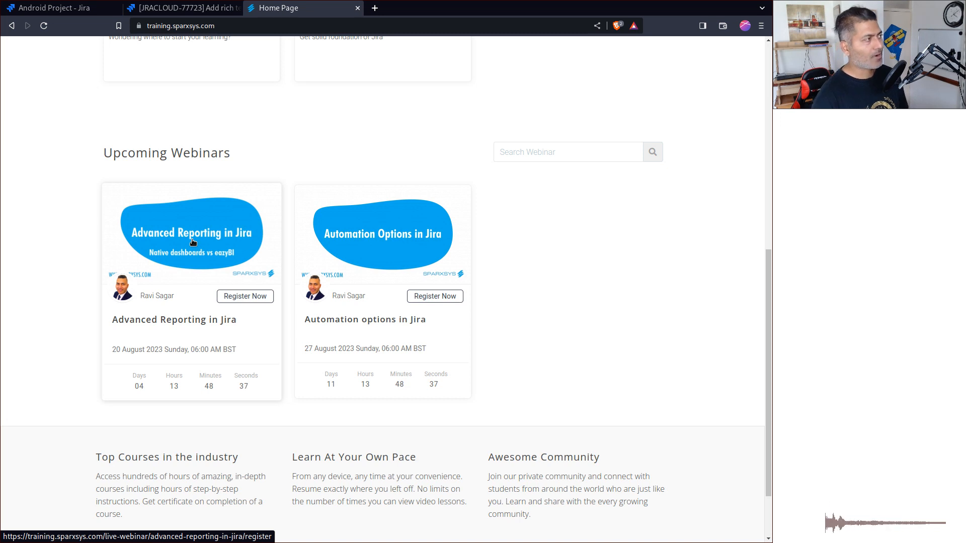
pyautogui.hotkey('ctrl', 'Tab')
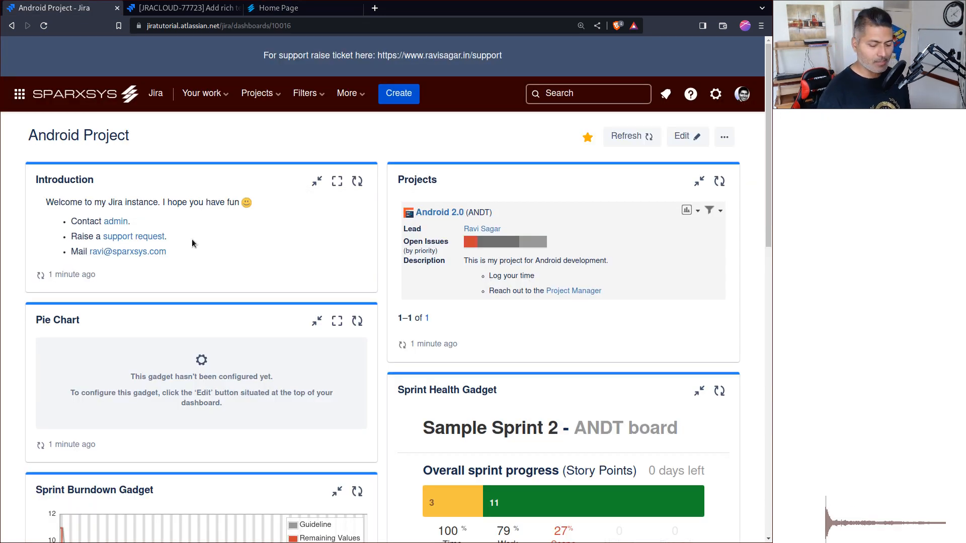